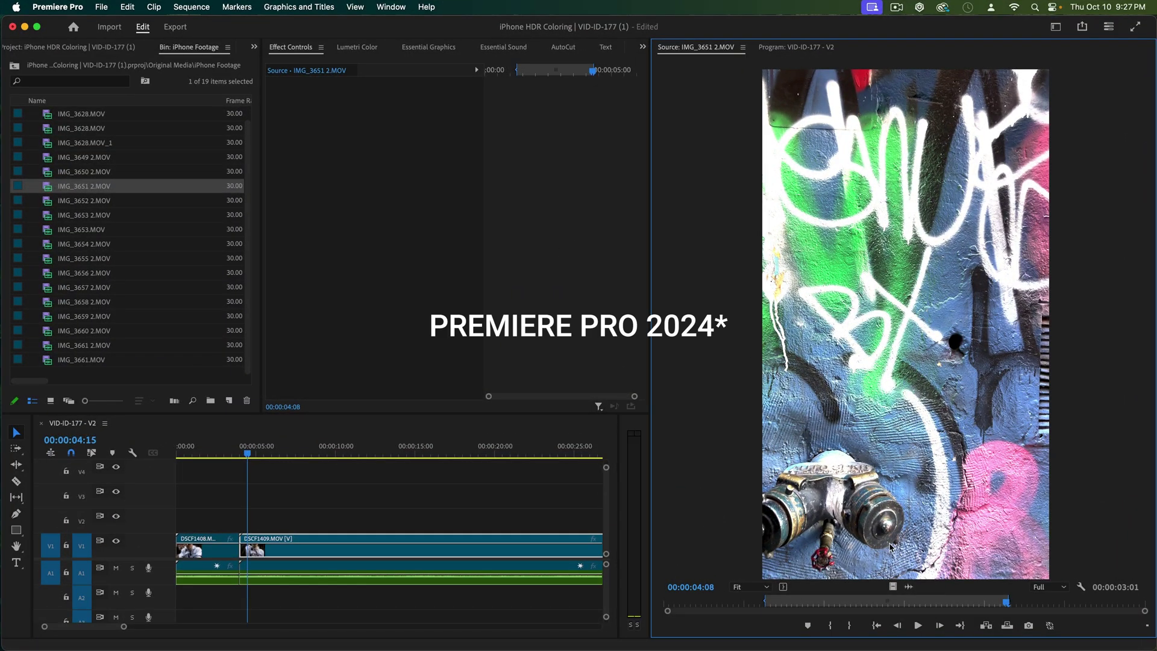
- Create a new sequence from IMG_3651 2.MOV's video and move the playhead to 00:00:01:07
left_click_drag(893, 585, 224, 399)
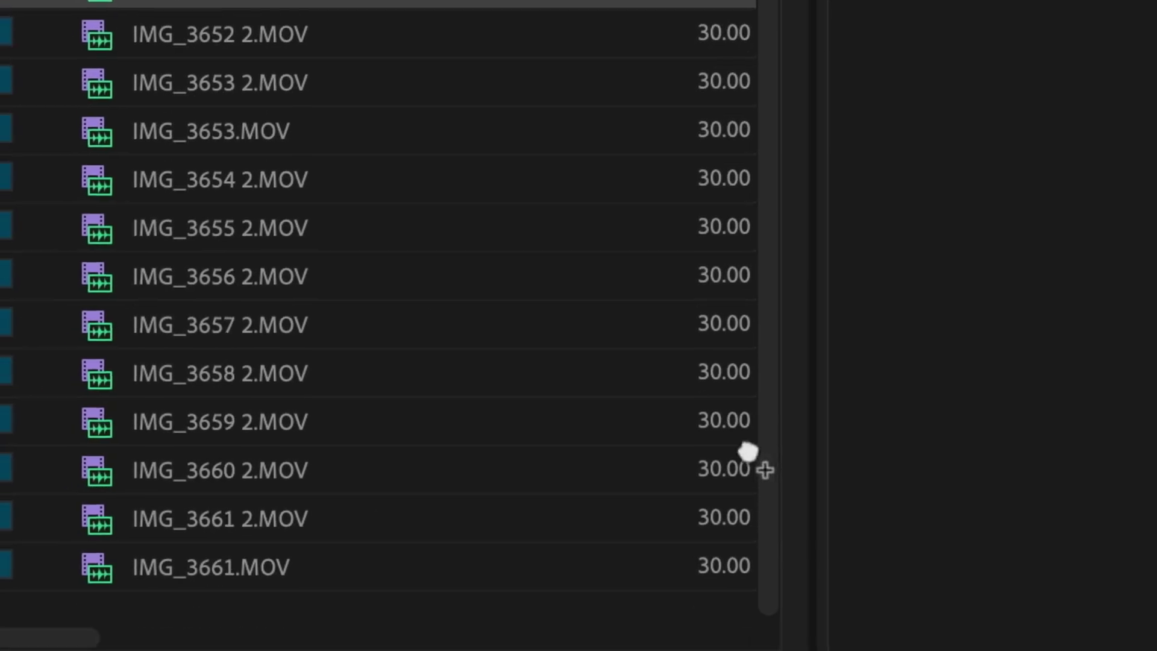
left_click_drag(750, 465, 762, 470)
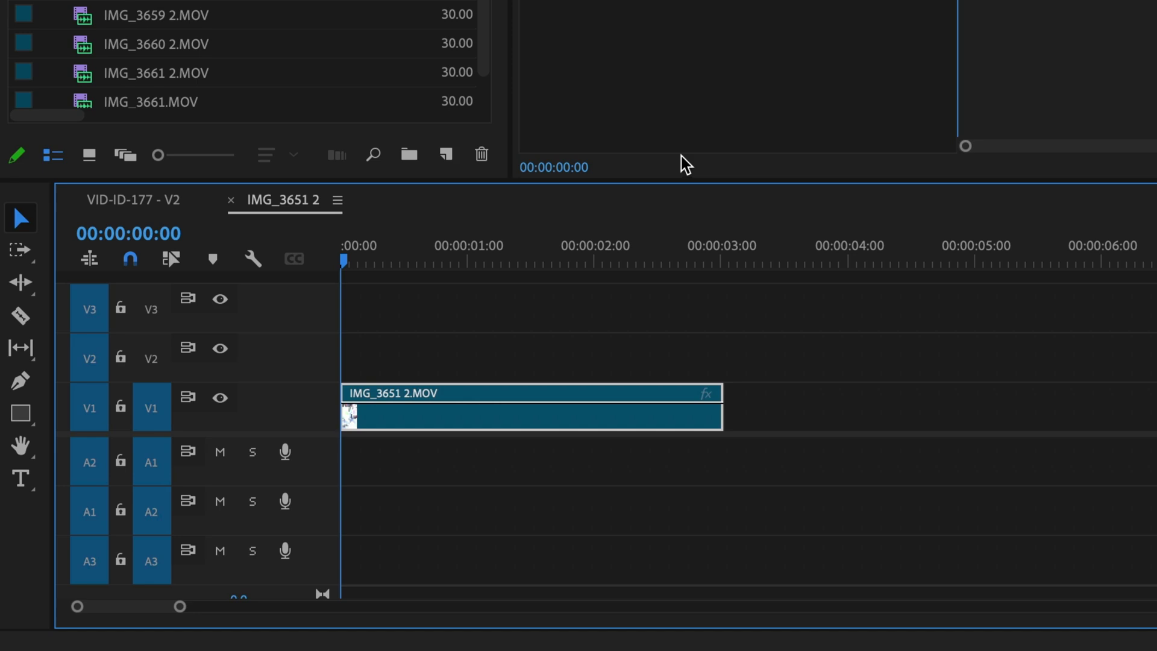
left_click(498, 262)
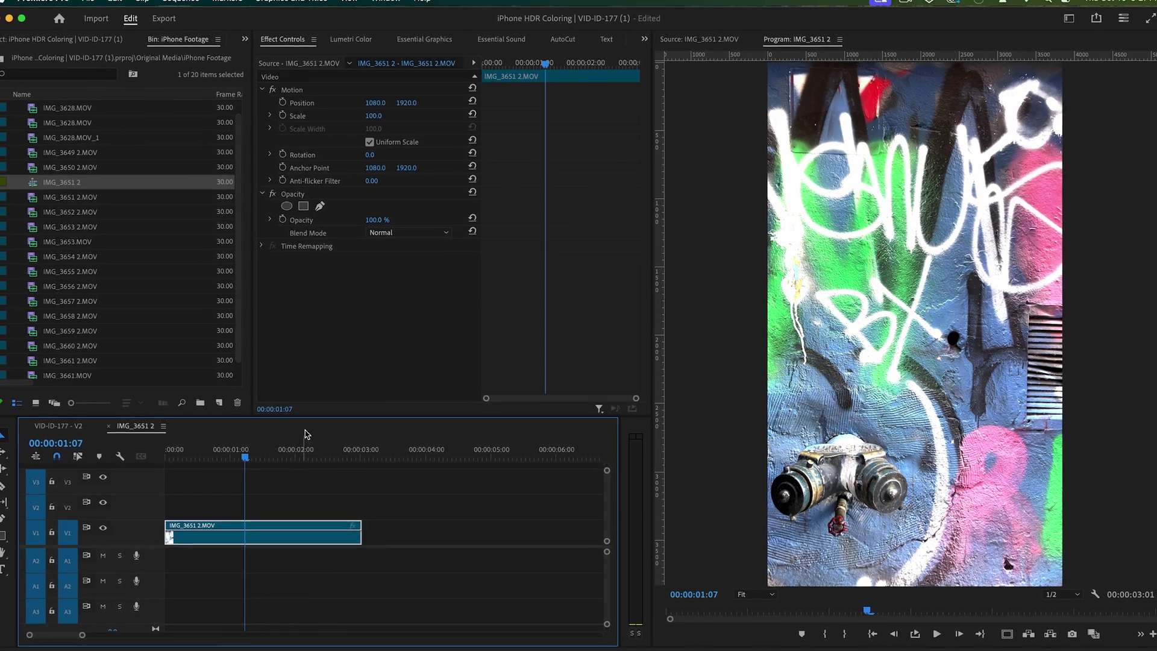
- Switch Premiere Pro to the Vertical workspace layout
left_click(385, 0)
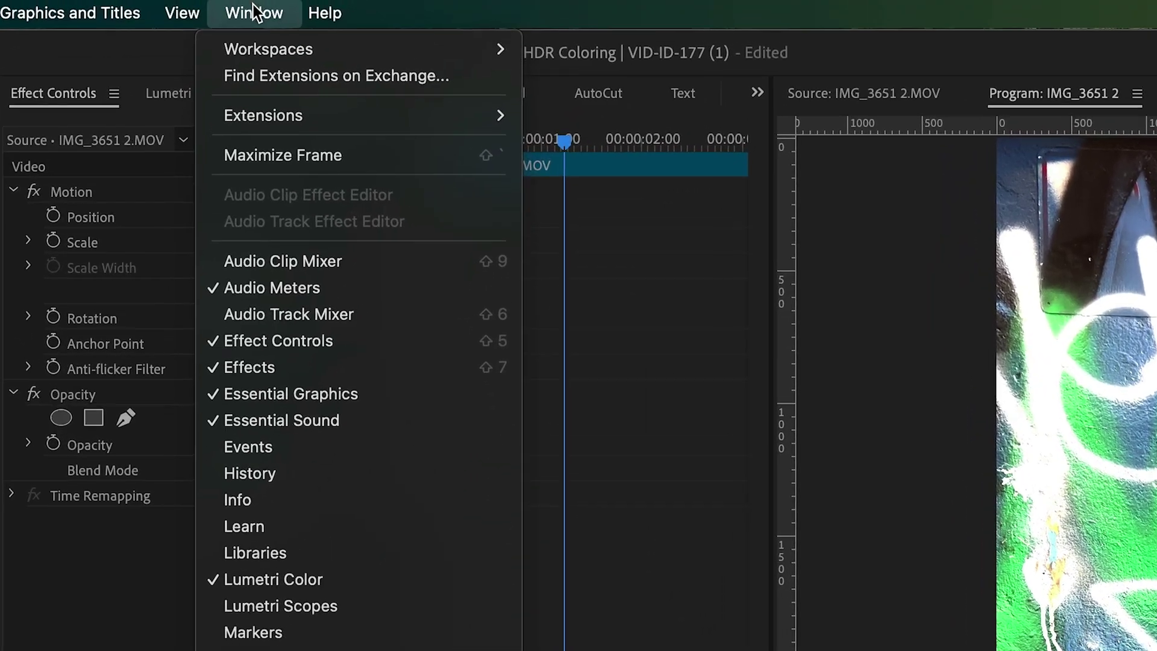
mouse_move(393, 28)
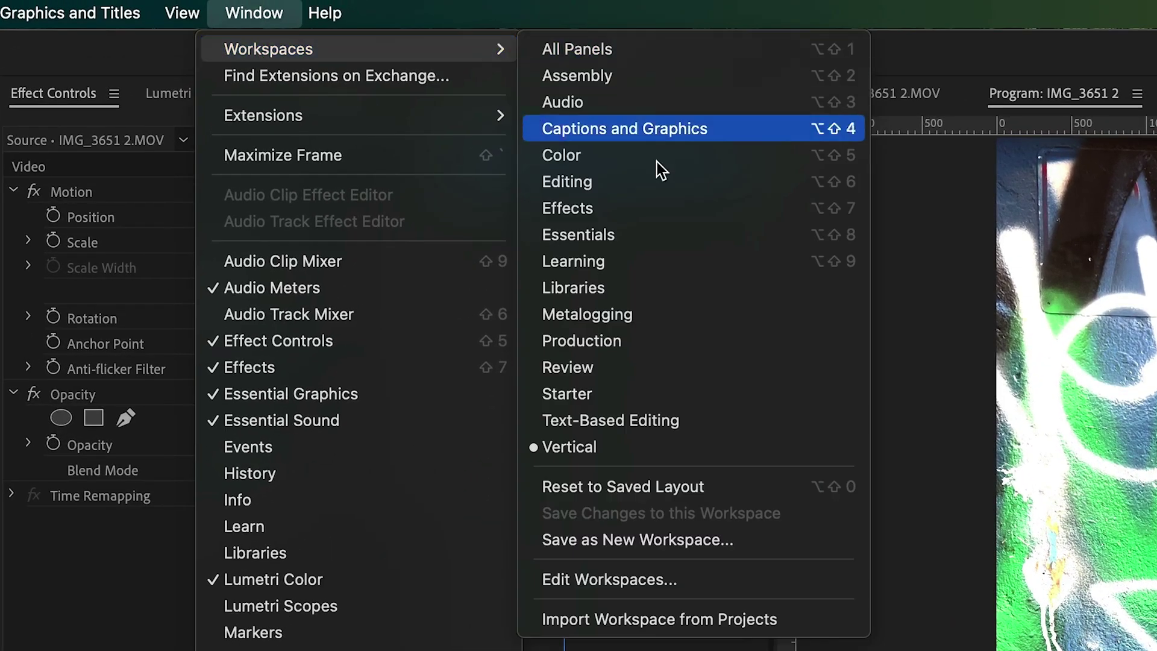
left_click(643, 447)
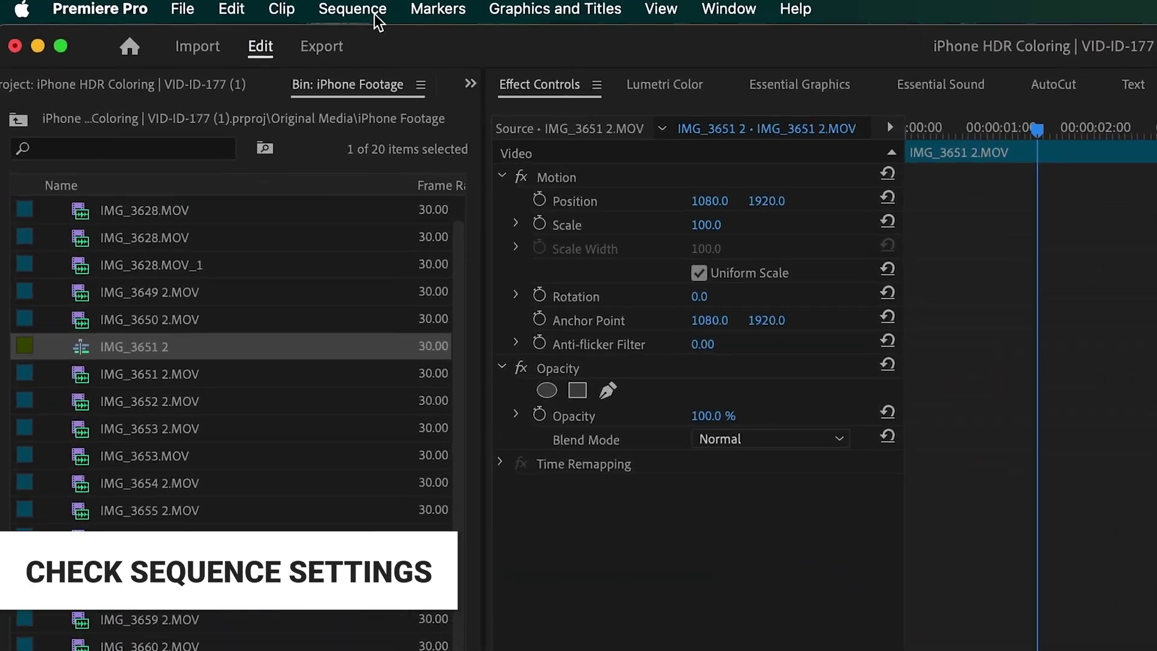
- In Sequence Settings, keep Working Color Space at Rec. 709 and enable Maximum Bit Depth
left_click(222, 7)
left_click(225, 28)
left_click(550, 435)
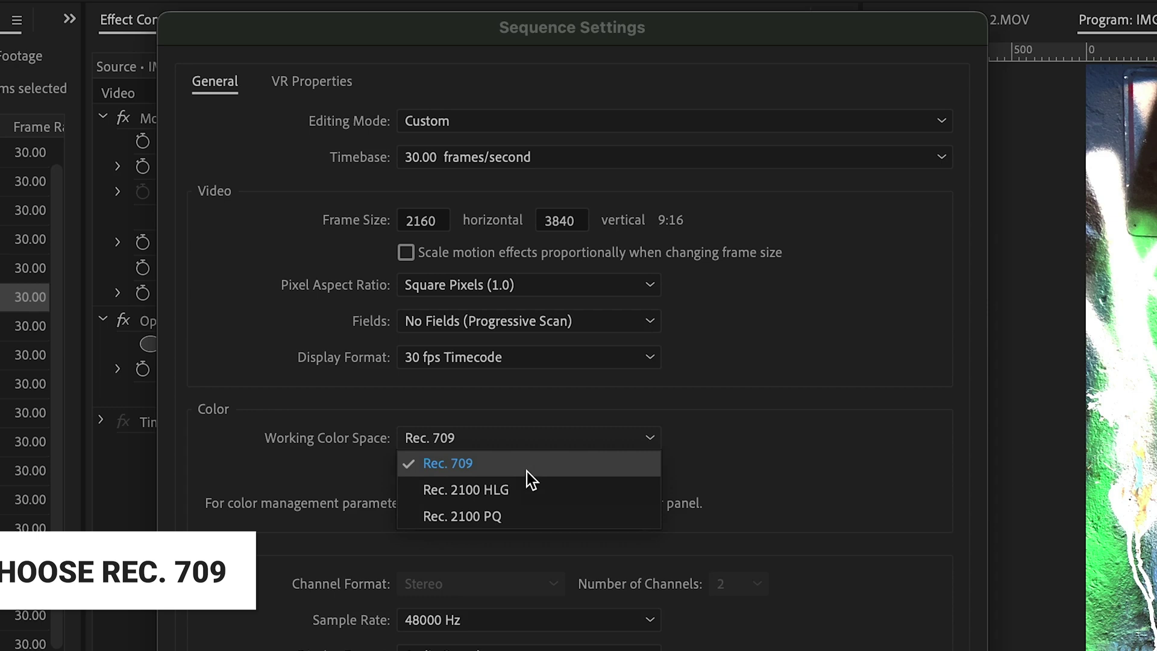
left_click(482, 464)
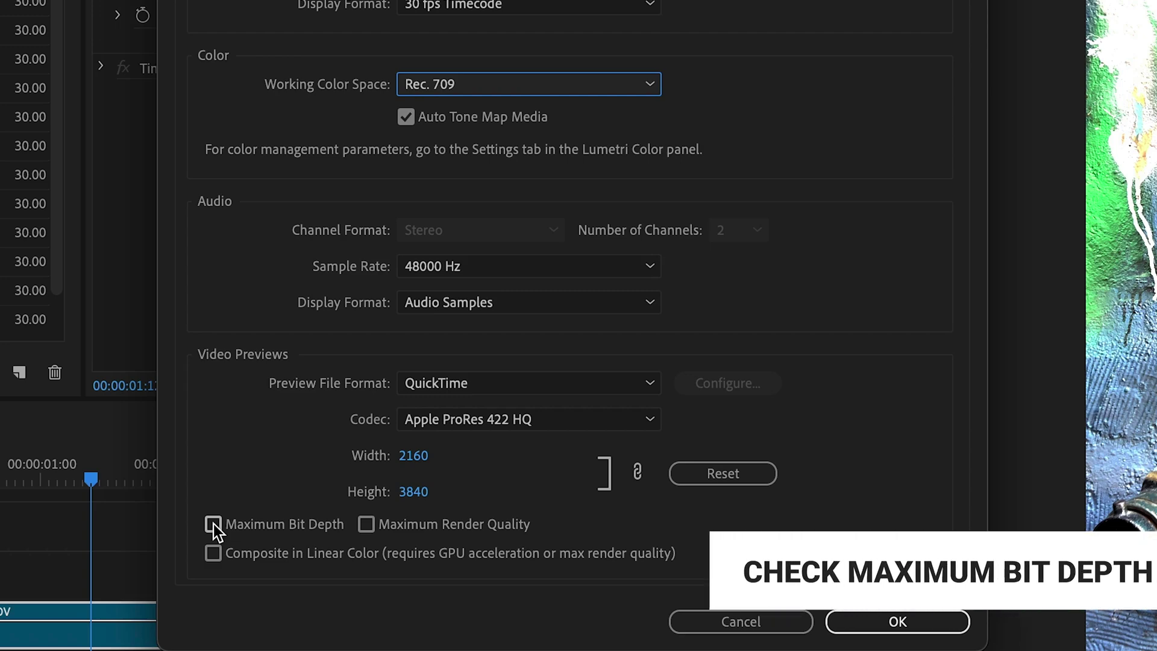
left_click(213, 523)
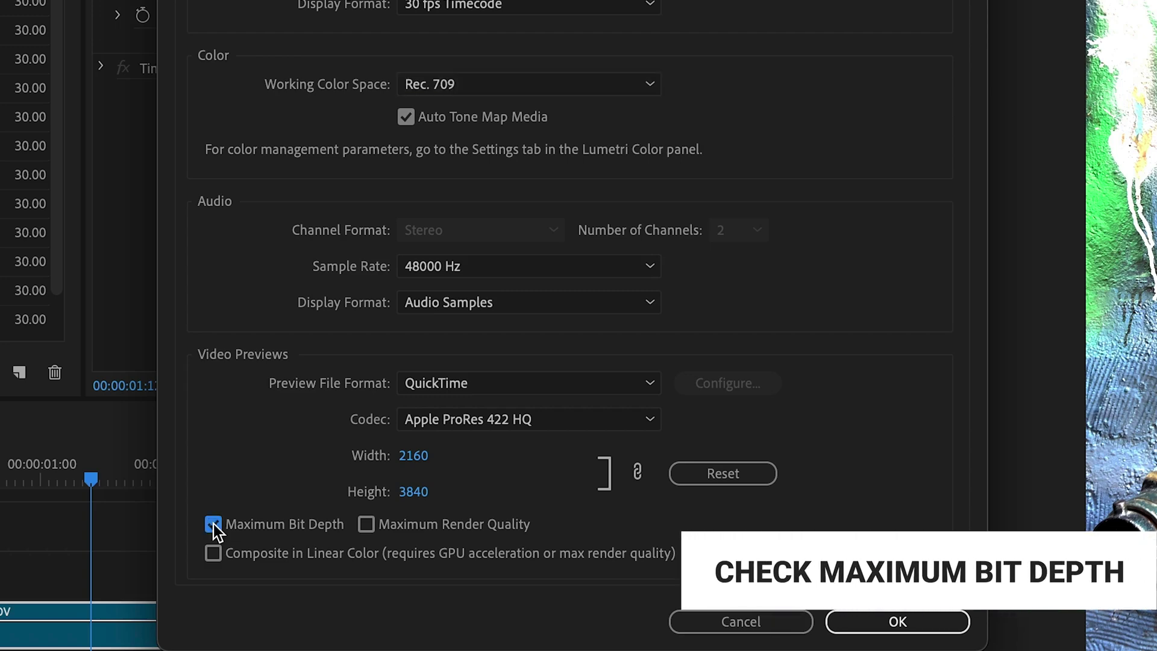
left_click(873, 622)
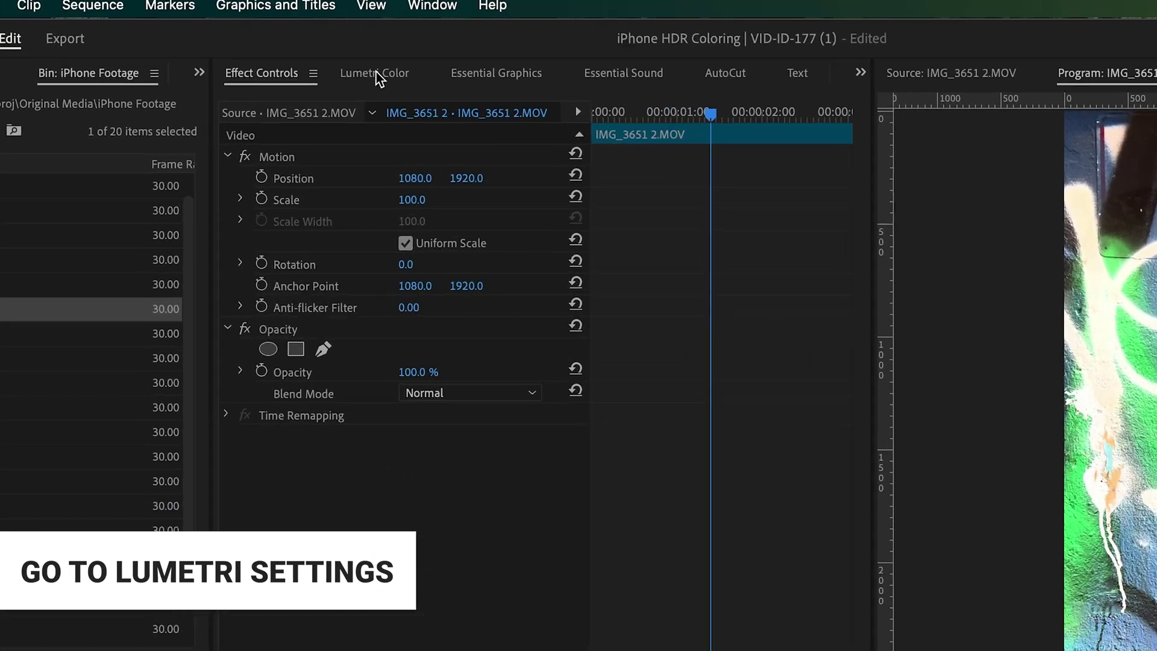
- Open Lumetri Color's Settings and set Viewer Gamma to 1.96 (QuickTime)
left_click(359, 49)
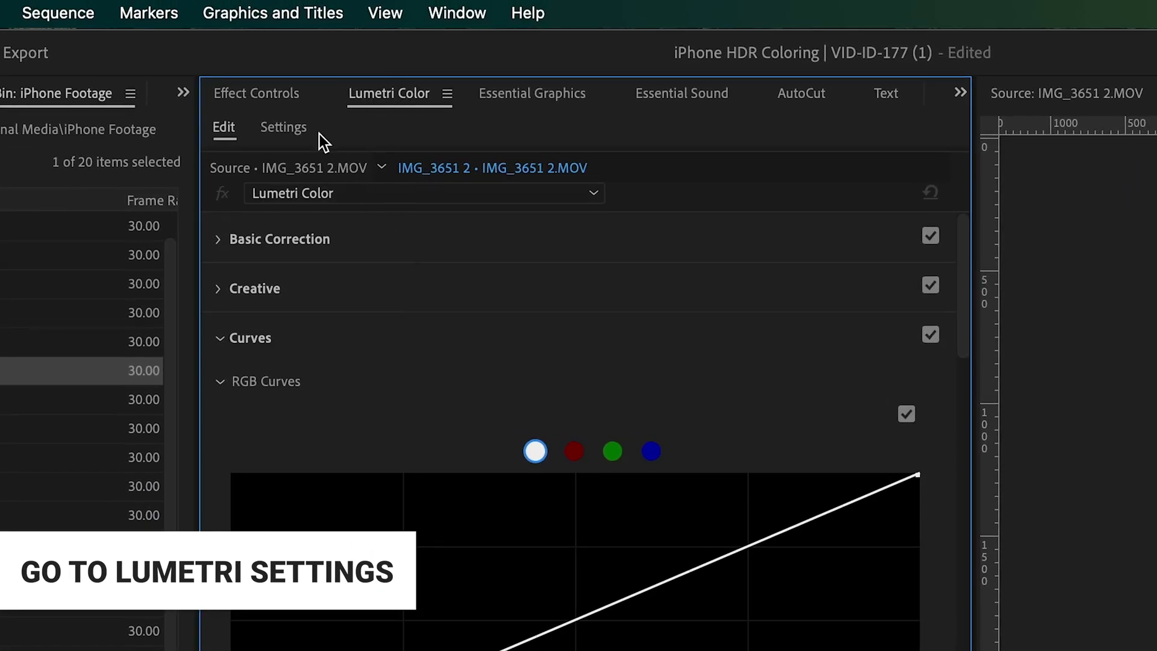
left_click(284, 130)
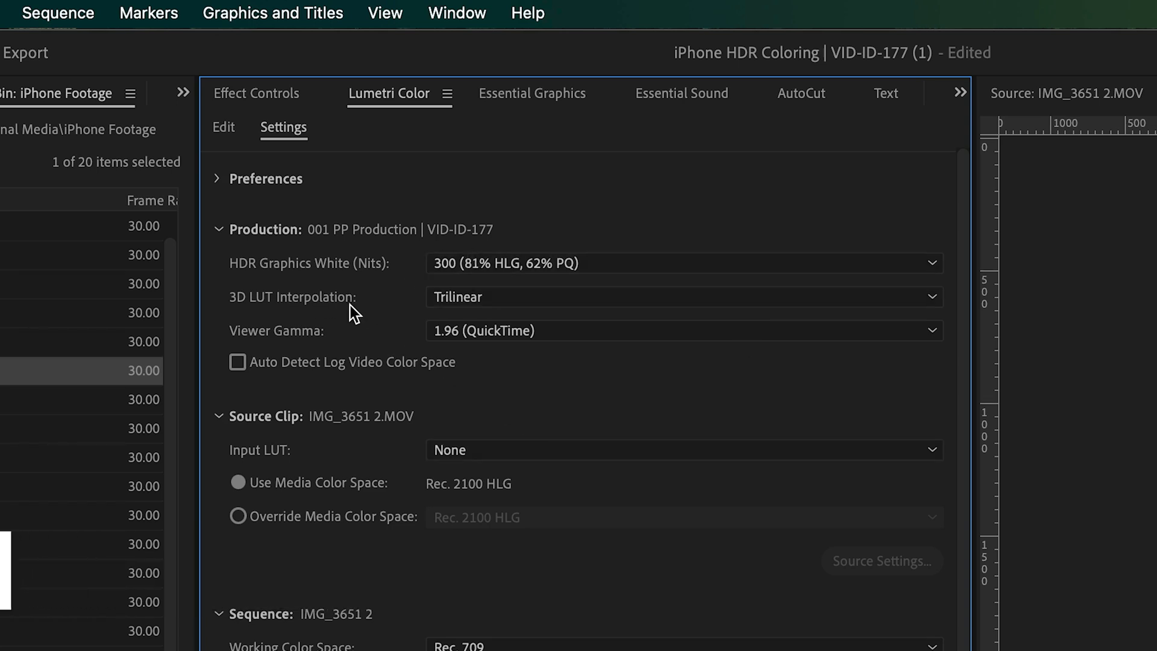
left_click(588, 330)
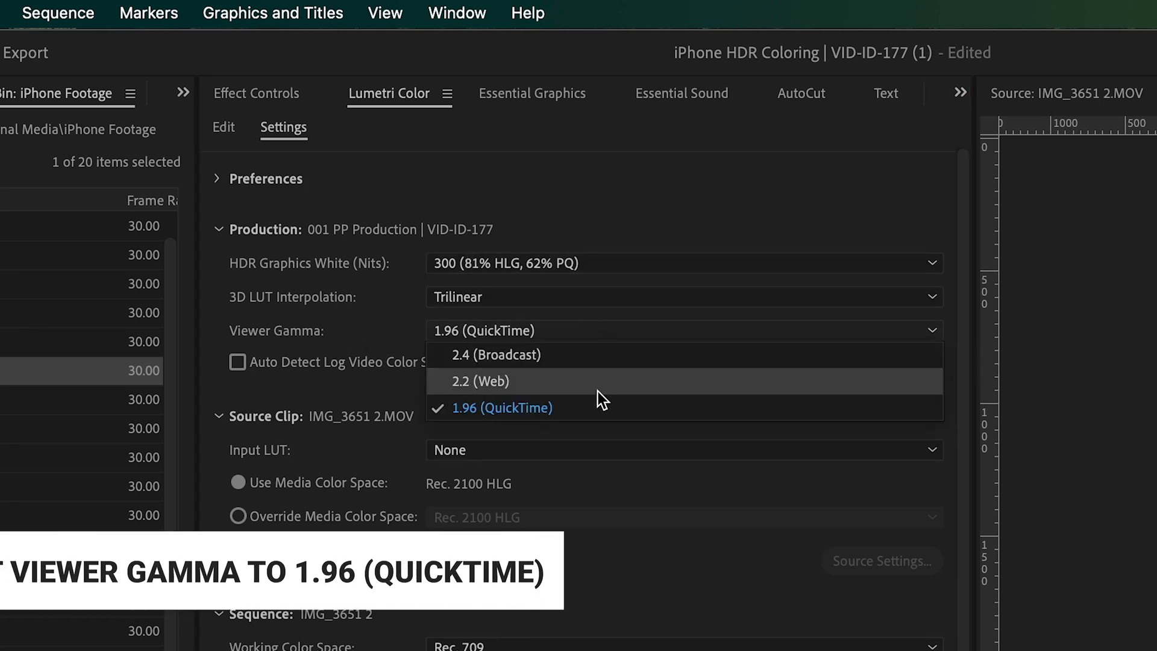
left_click(587, 407)
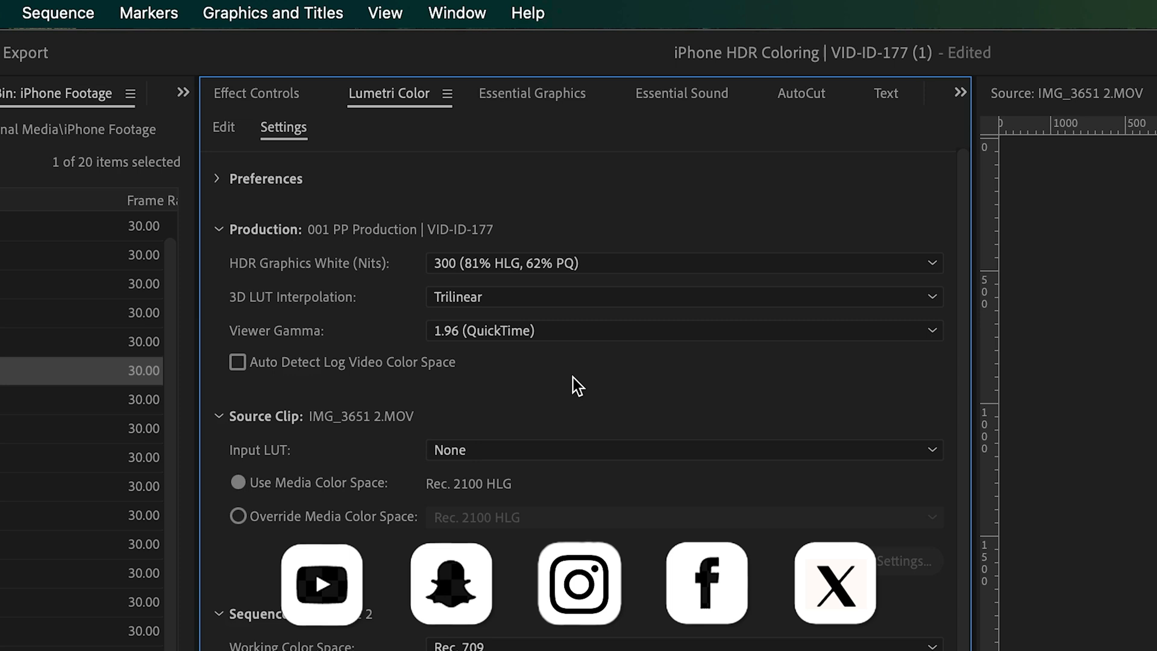
- Compare Viewer Gamma at 2.4 (Broadcast), then return it to 1.96 (QuickTime)
left_click(564, 337)
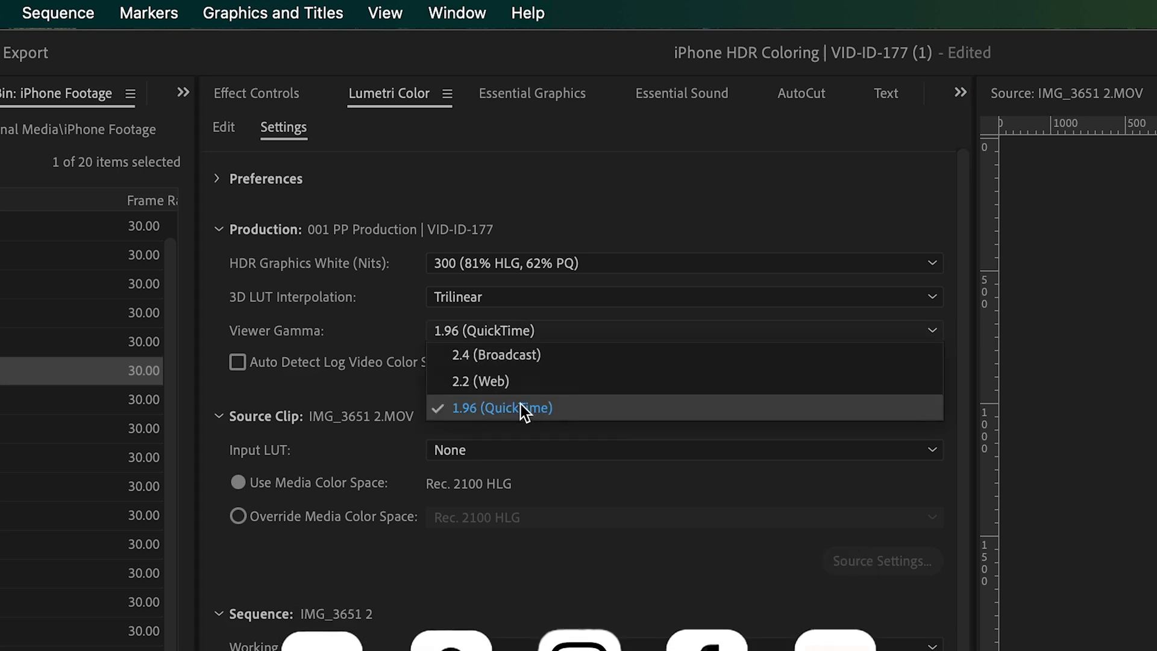
left_click(519, 355)
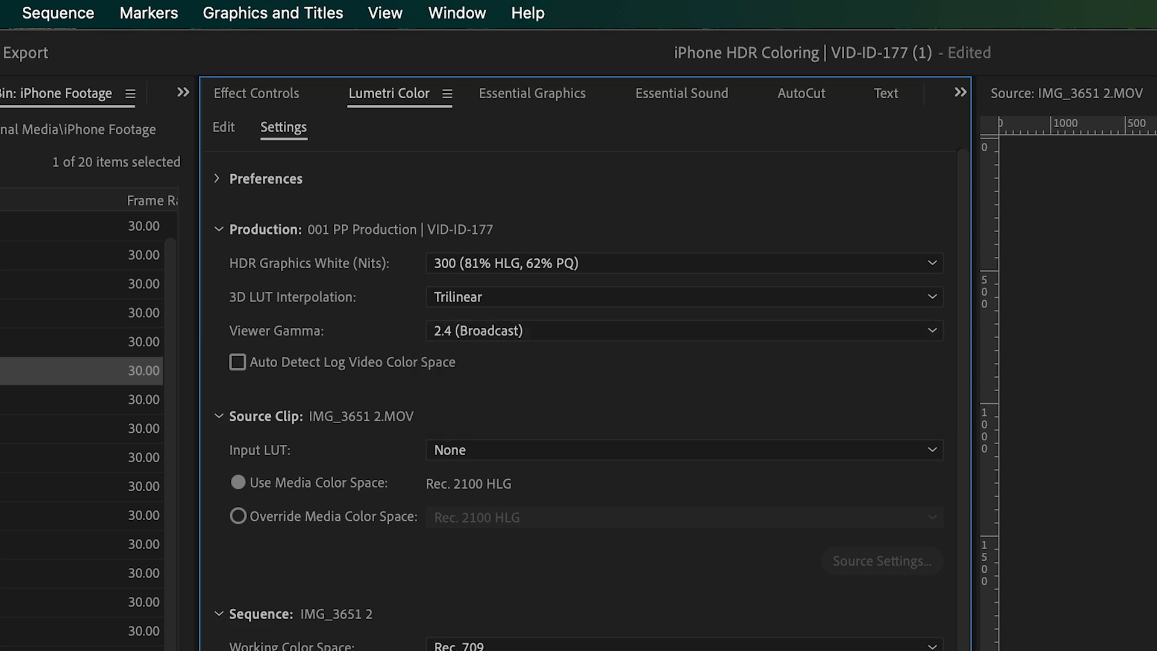
left_click(548, 332)
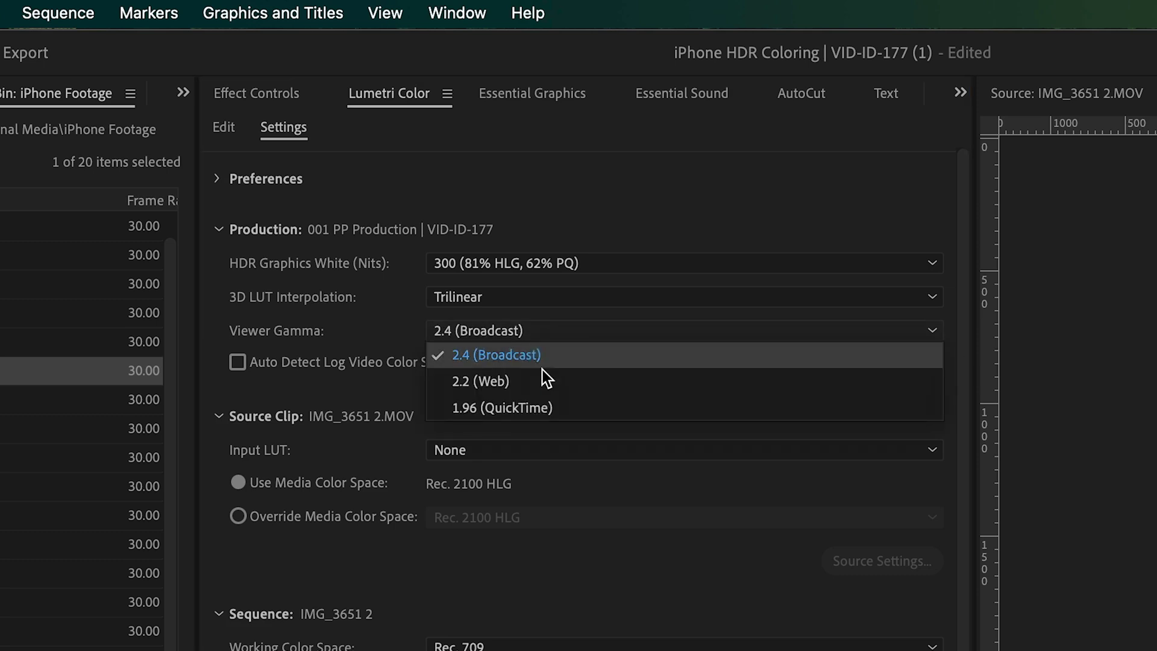
left_click(540, 405)
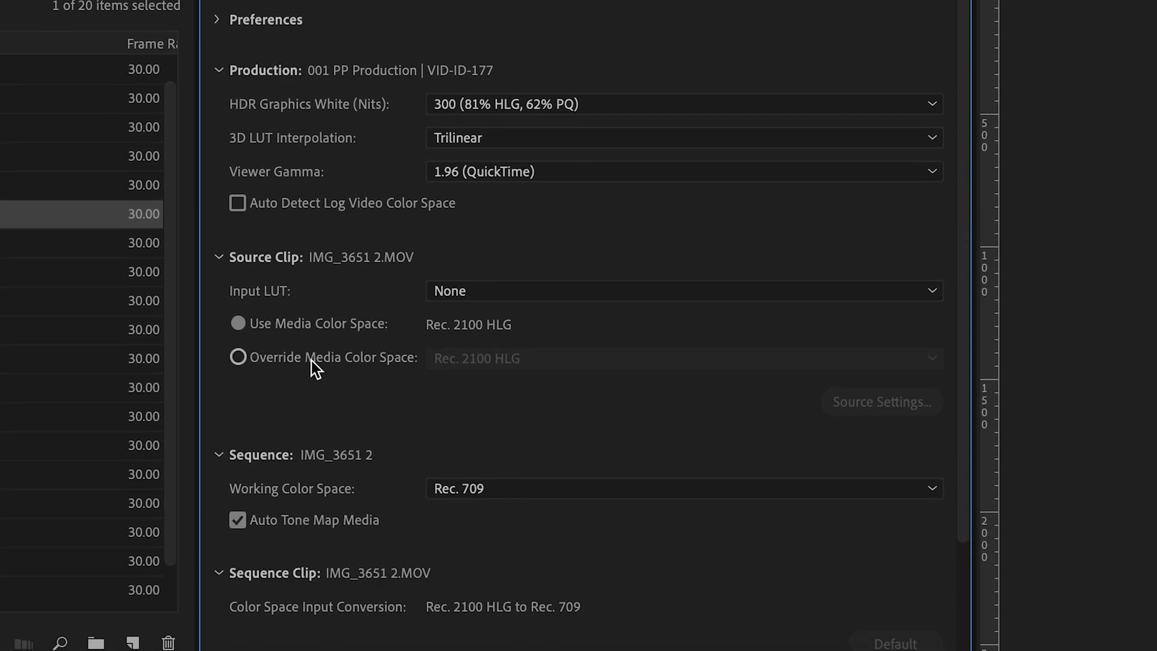
- Try overriding the clip's media colour space with Rec. 2020
left_click(240, 357)
left_click(581, 359)
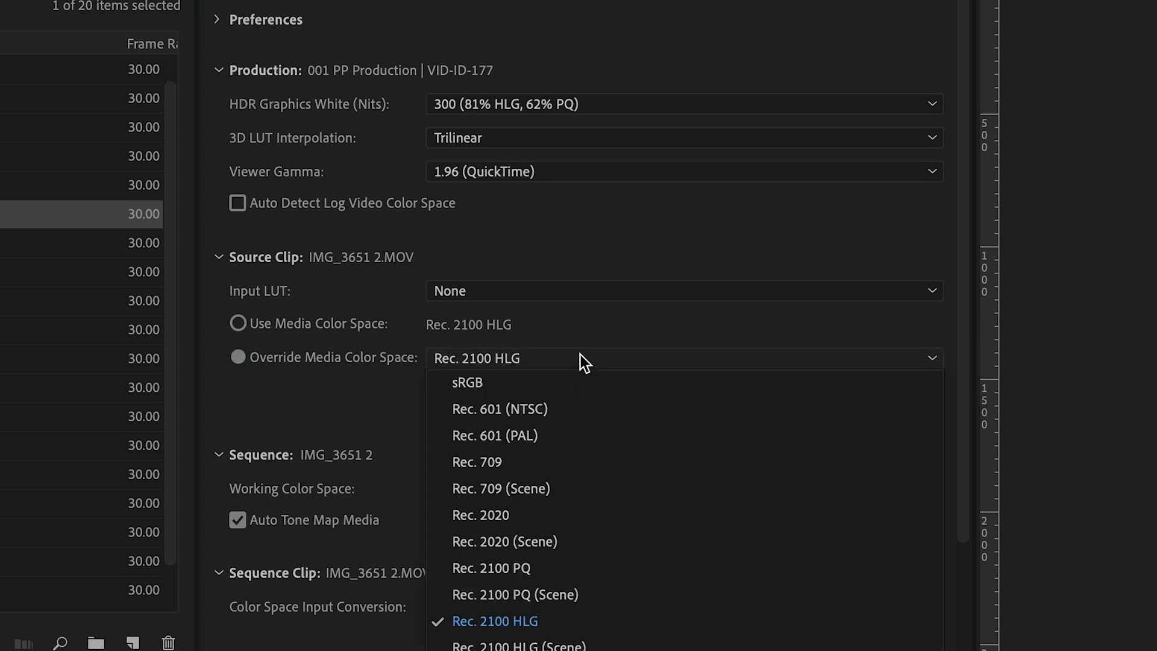
left_click(667, 516)
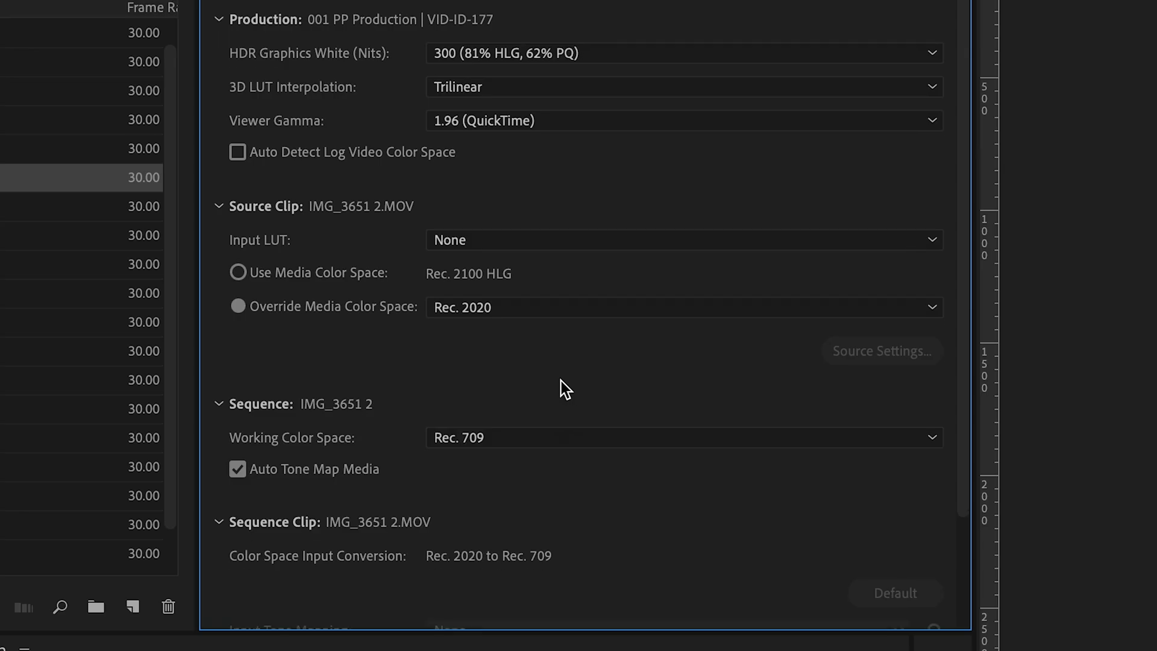
- Revert to Use Media Color Space (Rec. 2100 HLG) and set Highlight Saturation to 1.0
scroll(447, 310, "down", 1)
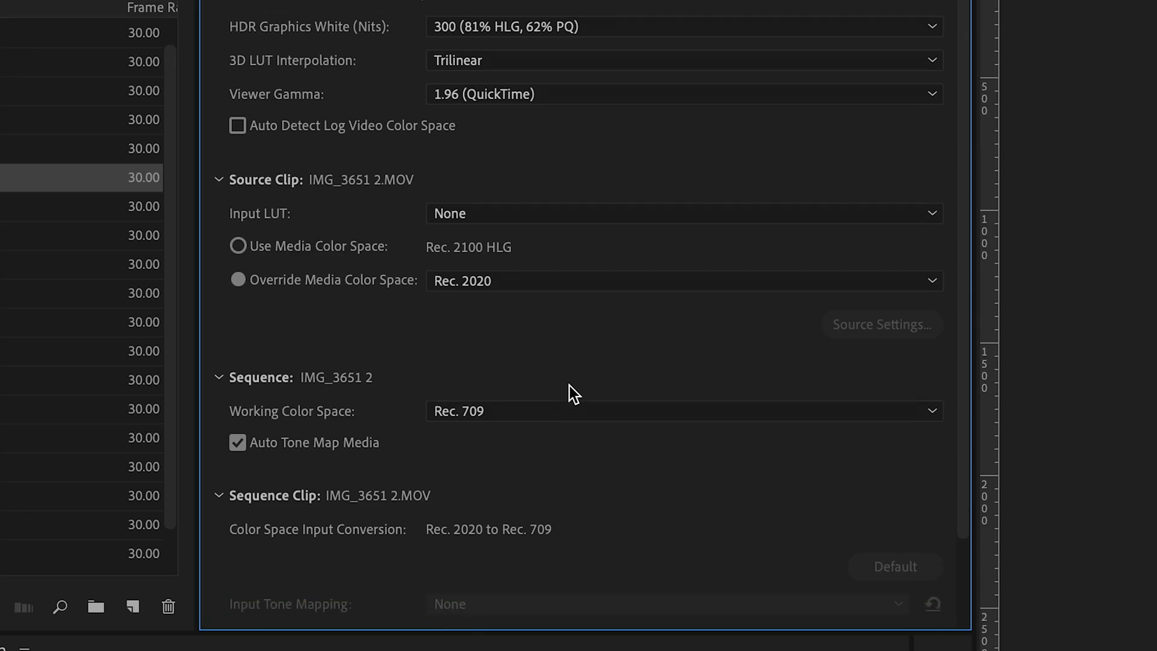
scroll(576, 395, "down", 2)
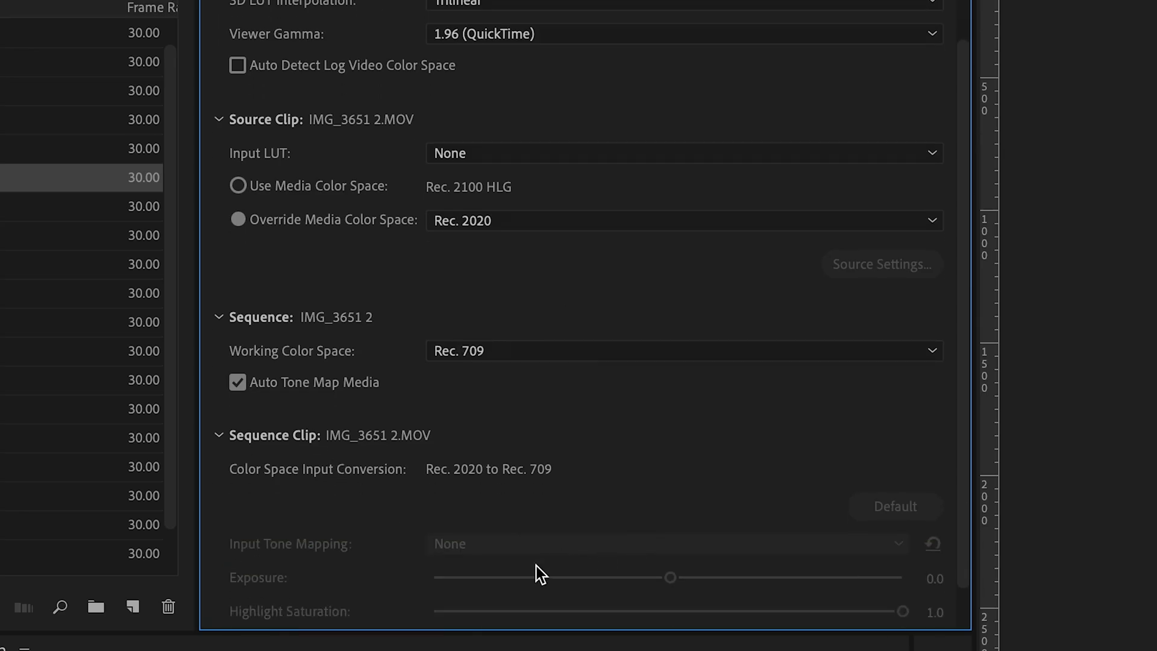
scroll(624, 536, "up", 3)
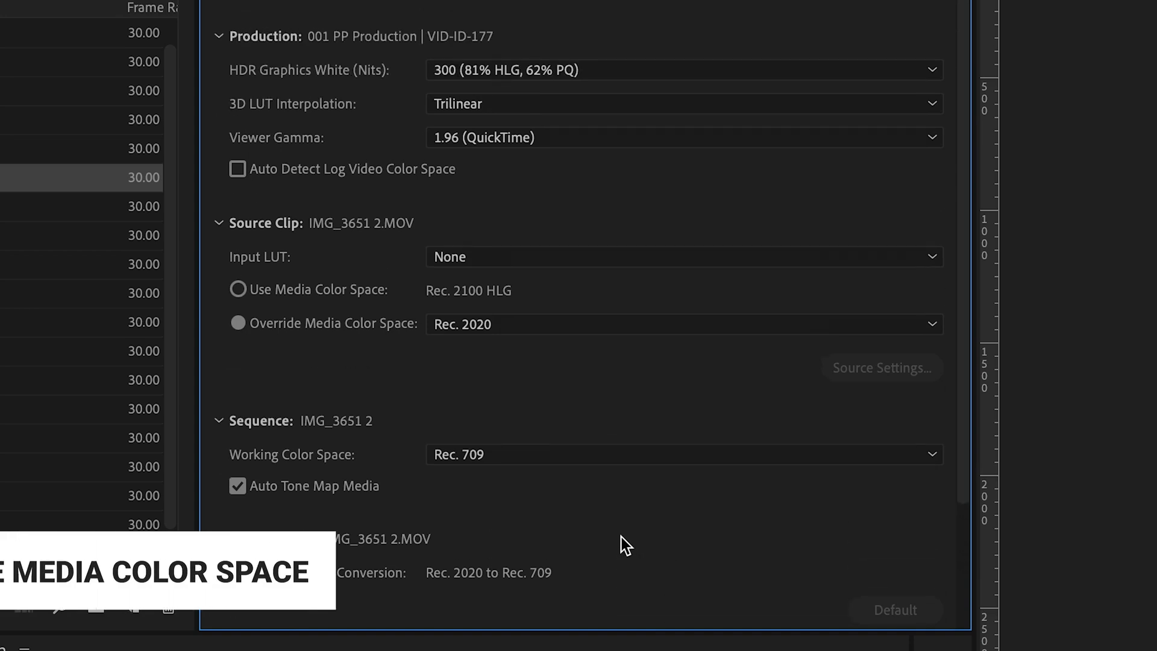
left_click(238, 290)
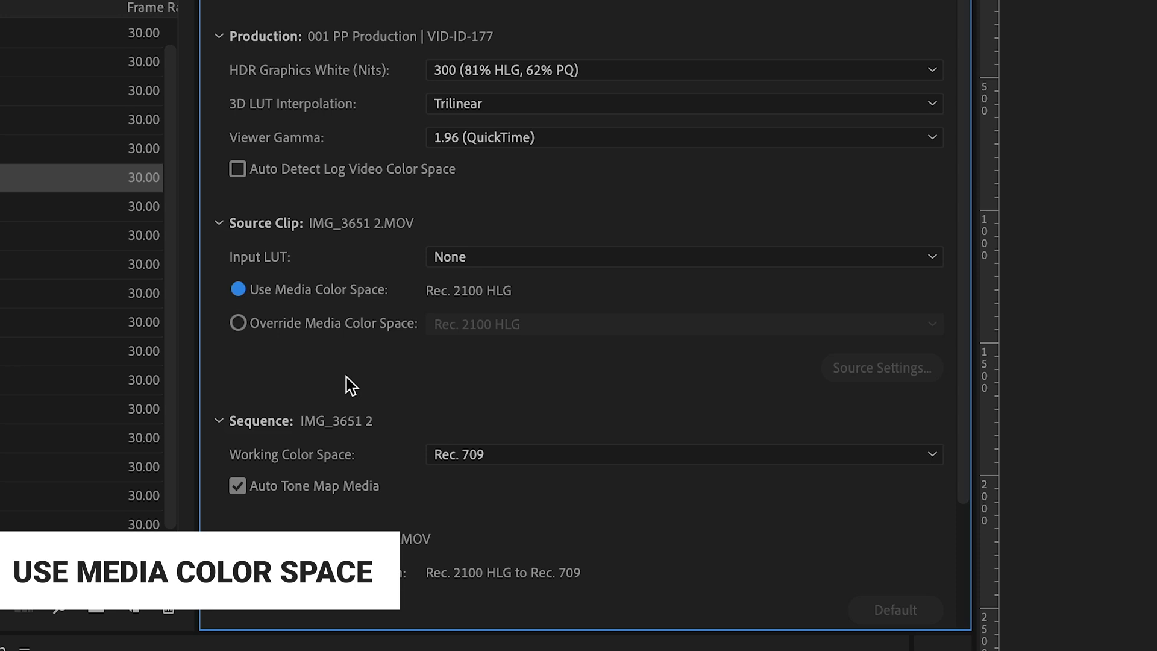
scroll(347, 380, "down", 5)
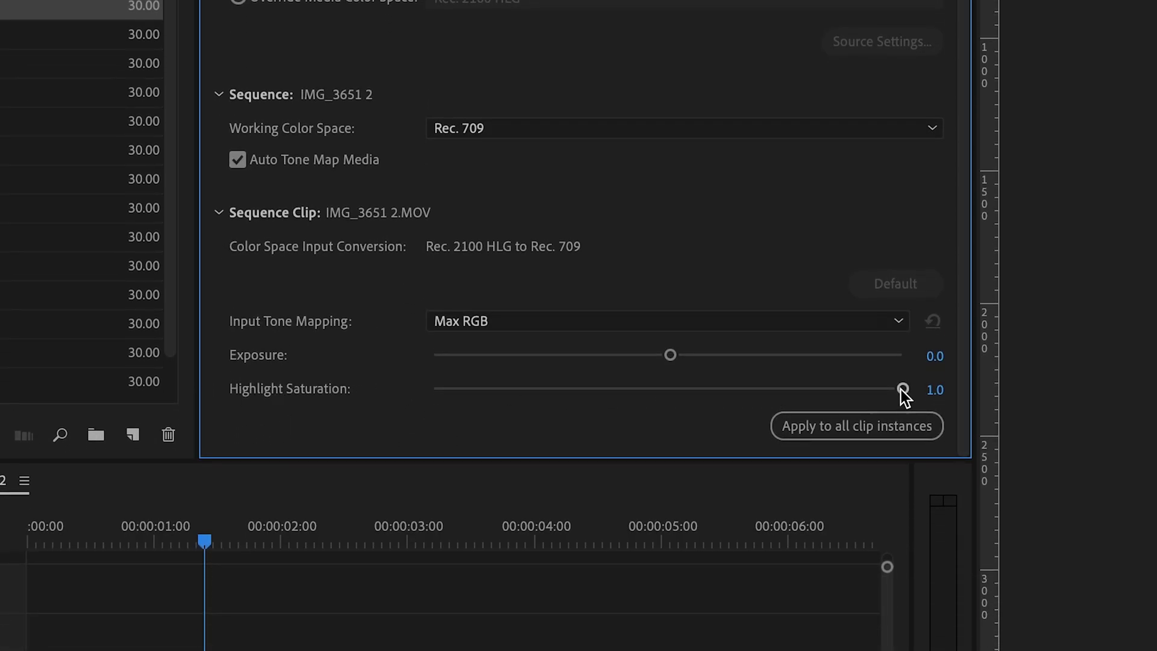
left_click_drag(901, 390, 1080, 403)
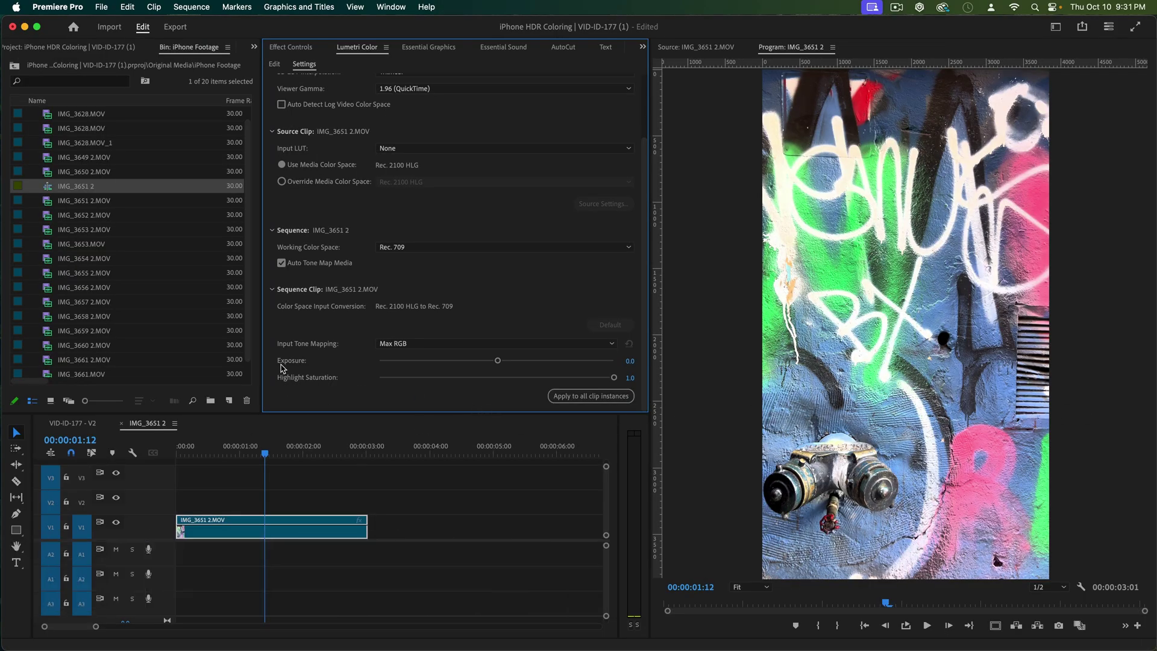
- Scroll to the top of Lumetri Settings and list the HDR Graphics White options (100, 203, 300 nits)
scroll(308, 315, "up", 4)
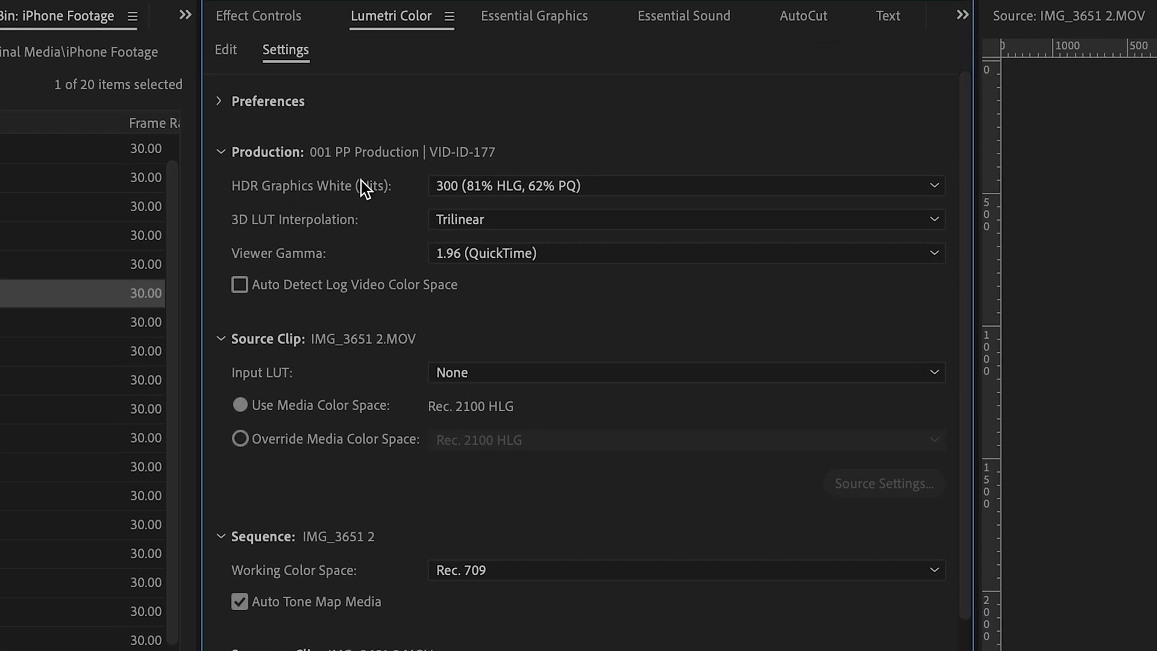
left_click(570, 187)
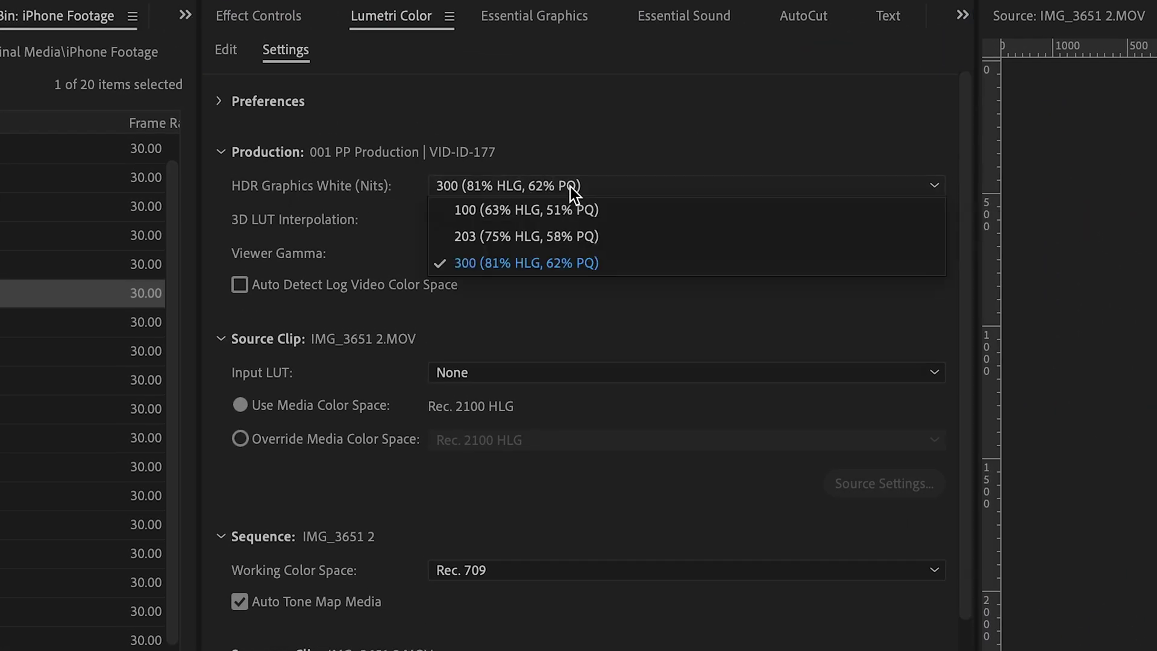
- Set HDR Graphics White to 203 nits and look through the remaining Lumetri settings
left_click(619, 232)
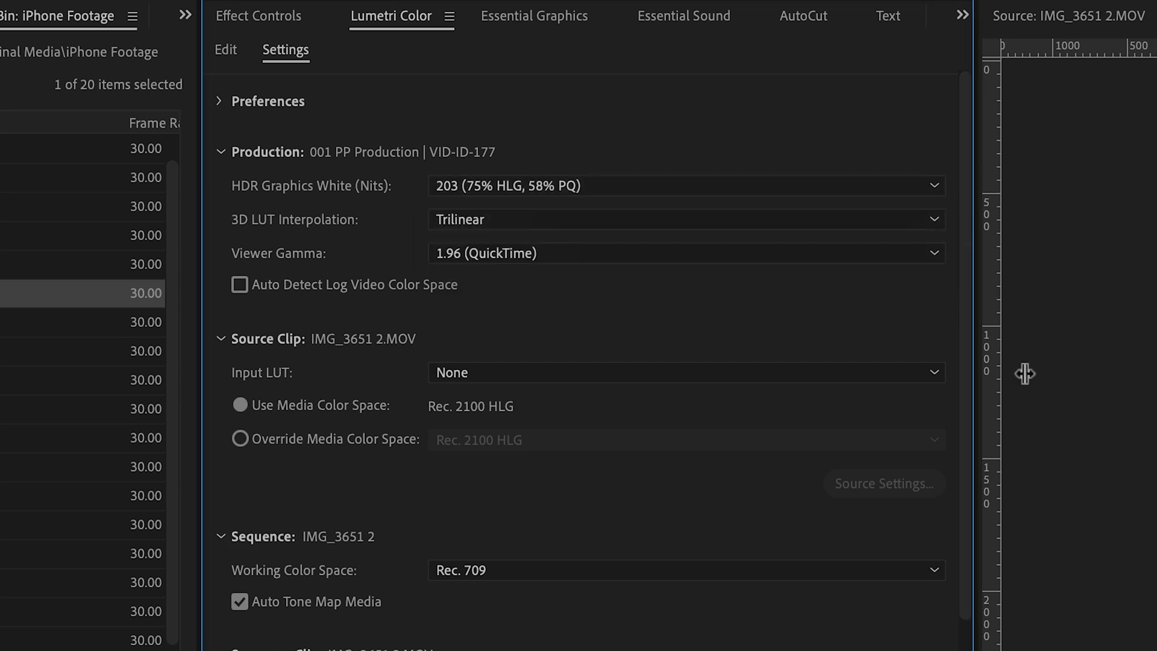
scroll(317, 315, "down", 3)
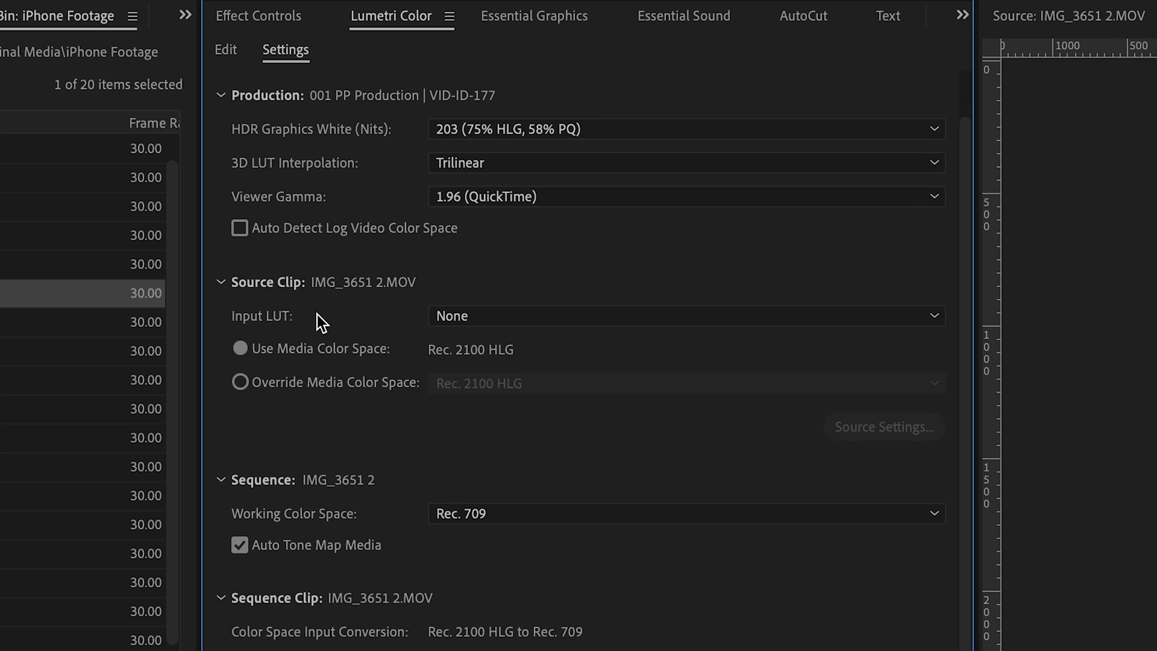
scroll(301, 367, "down", 3)
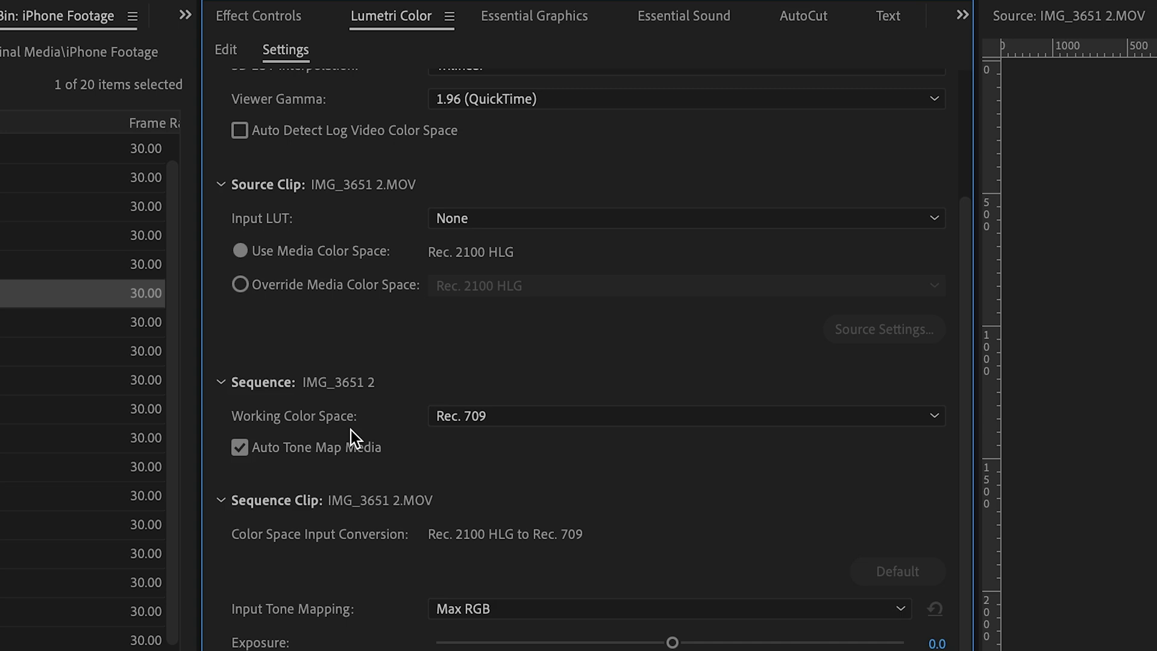
scroll(351, 430, "up", 4)
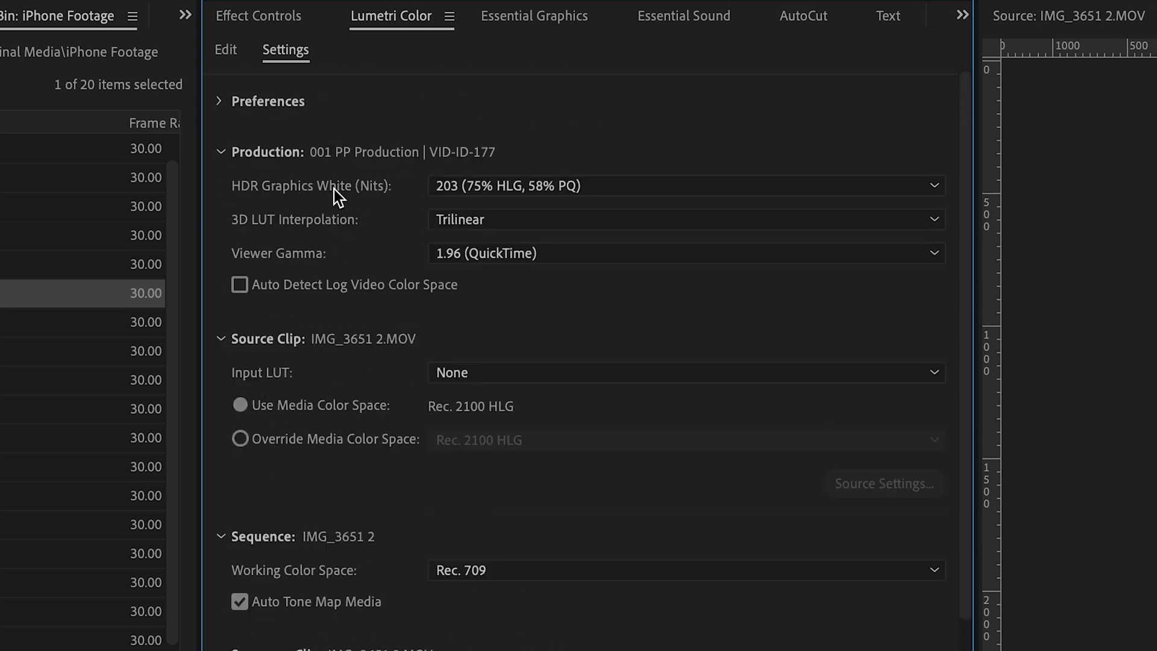
- Set HDR Graphics White to 300 nits, briefly comparing it against 203
left_click(605, 190)
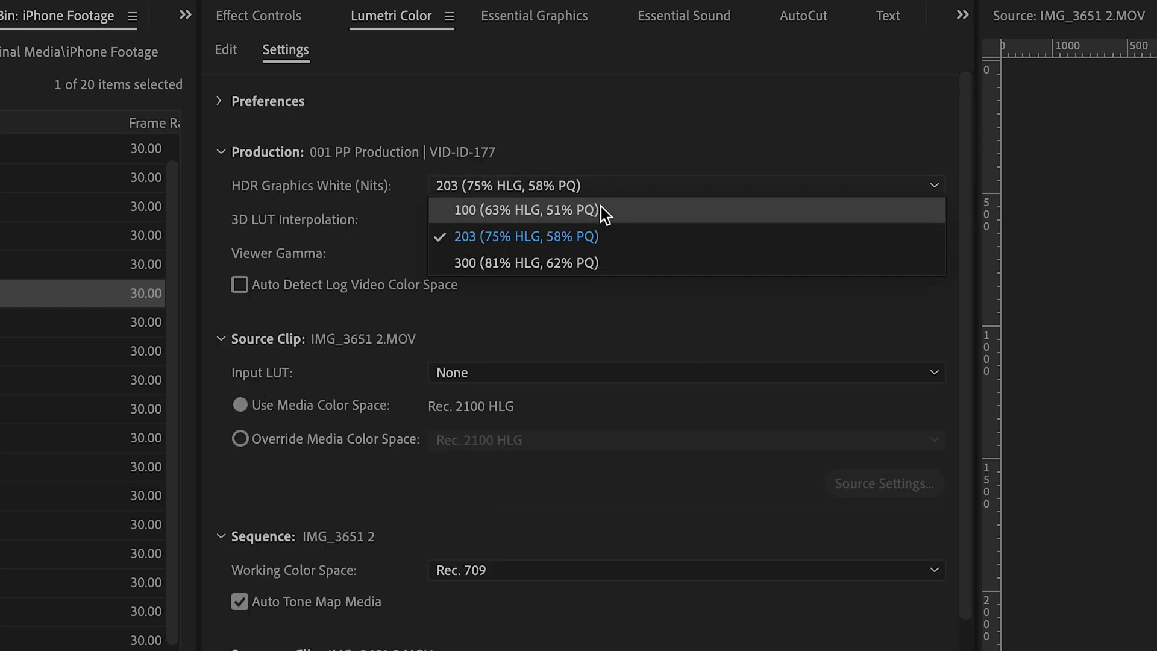
left_click(593, 255)
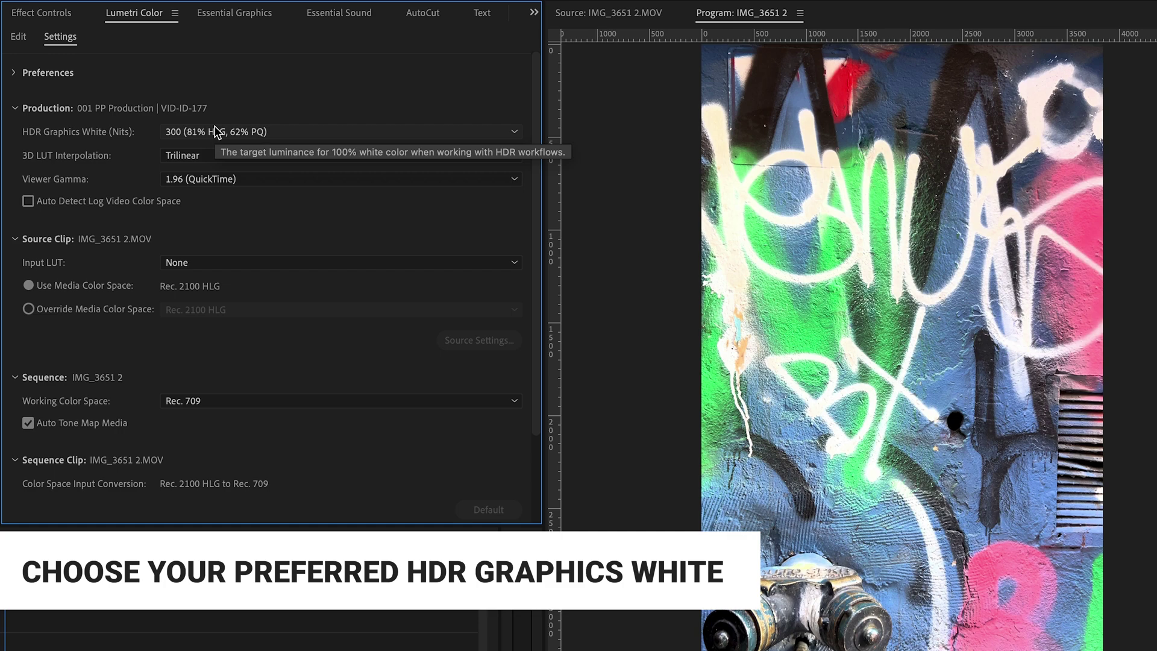
left_click(215, 131)
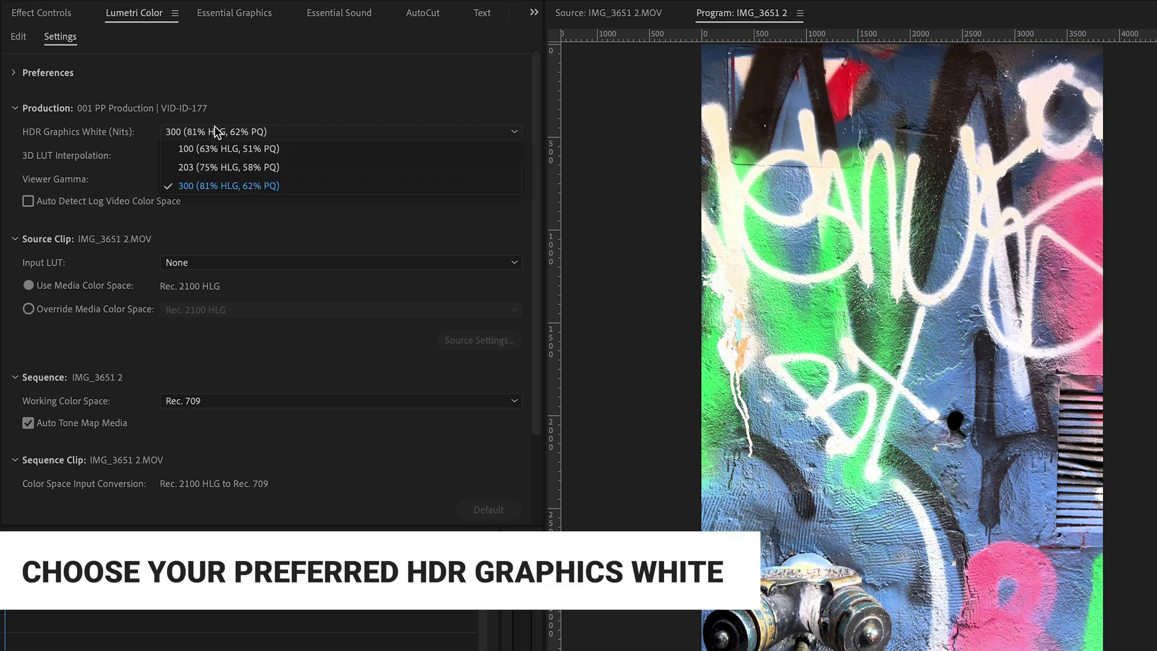
left_click(224, 168)
left_click(233, 133)
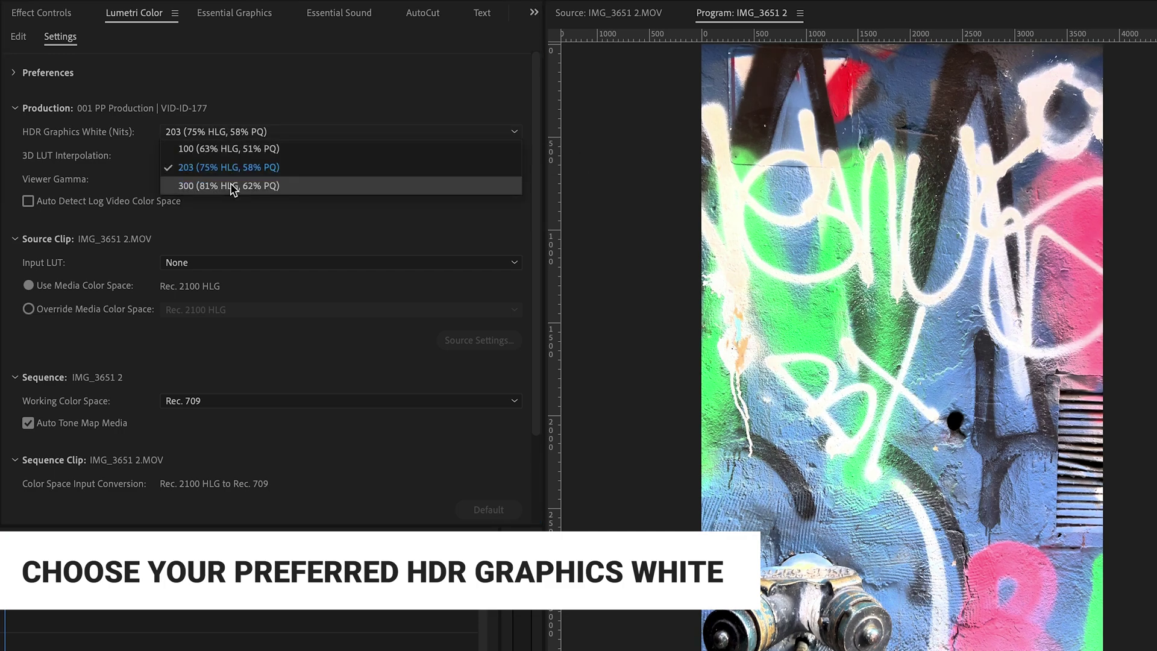
left_click(232, 186)
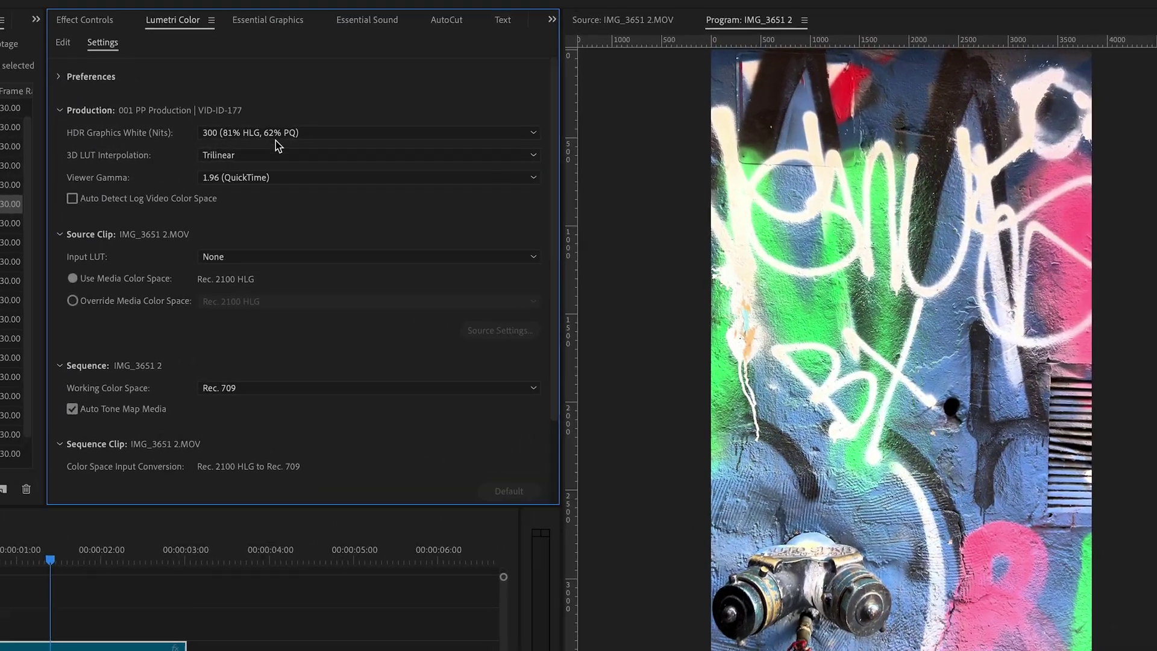
- Preview 203 nits once more, then settle HDR Graphics White back at 300
left_click(250, 139)
left_click(234, 165)
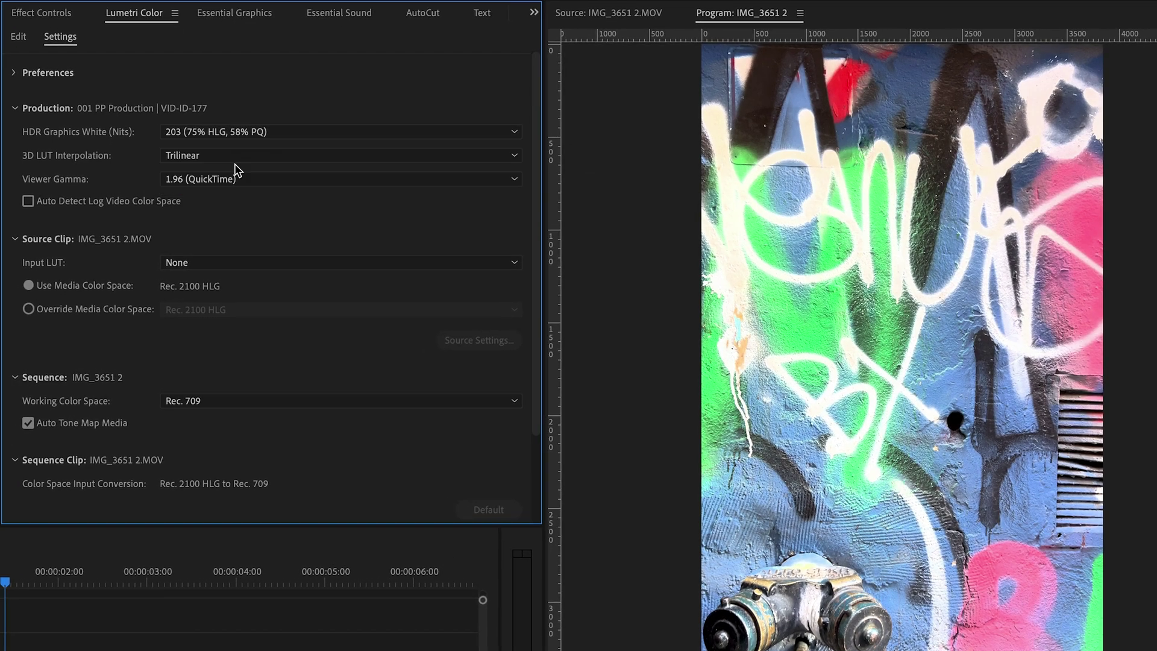
left_click(247, 137)
left_click(251, 187)
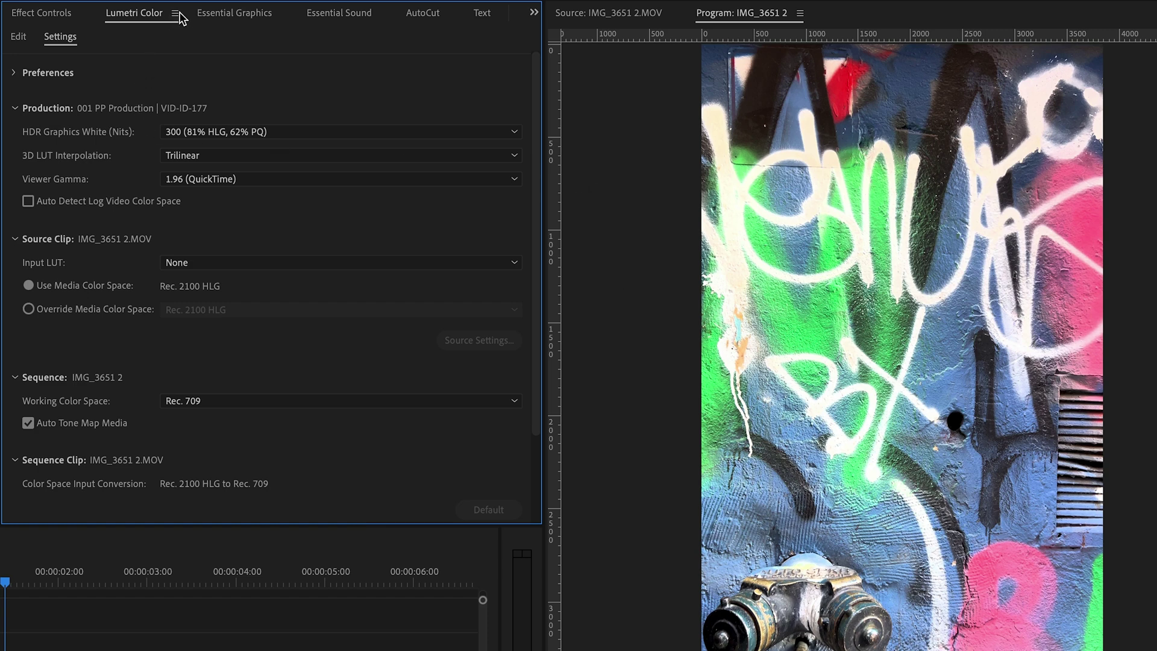
- In Lumetri's Edit controls, pull Basic Correction Highlights down to about -45.5
left_click(19, 38)
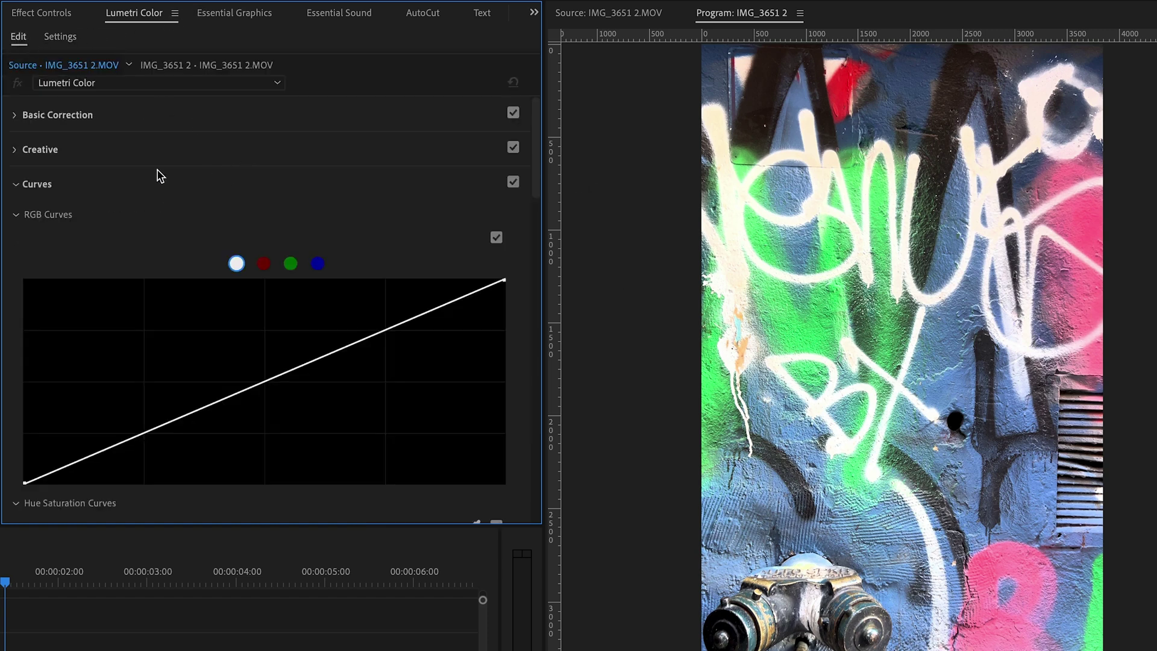
left_click(15, 116)
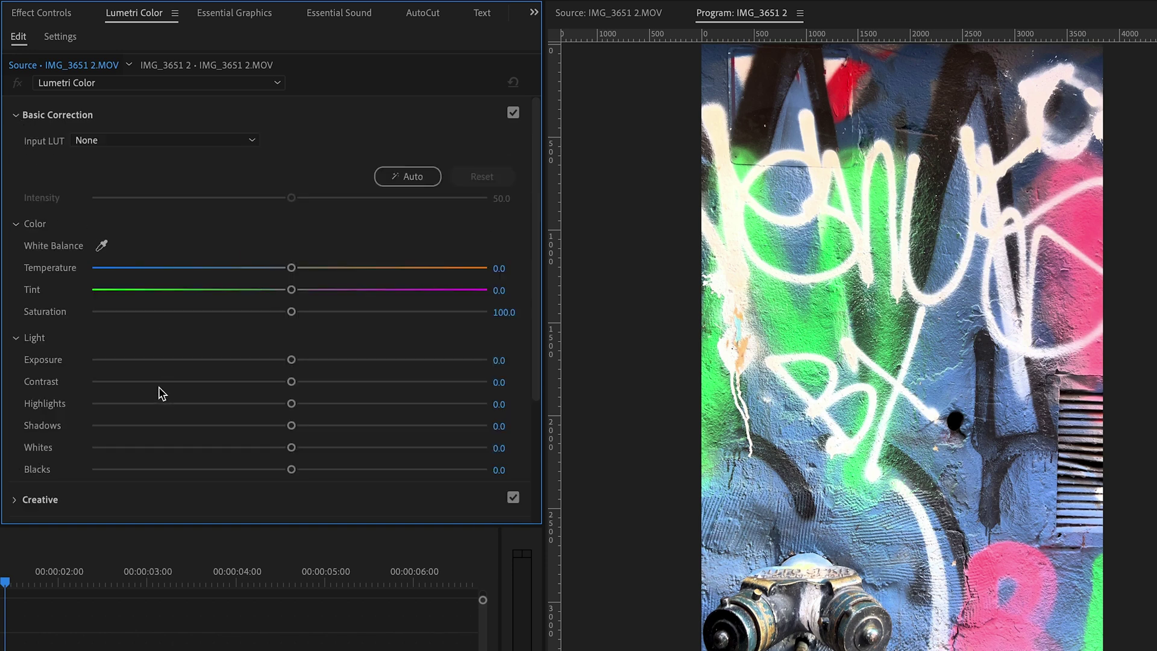
left_click_drag(289, 404, 209, 388)
- Add two points to the white RGB curve, holding shadows and slightly lifting midtones
scroll(191, 367, "down", 3)
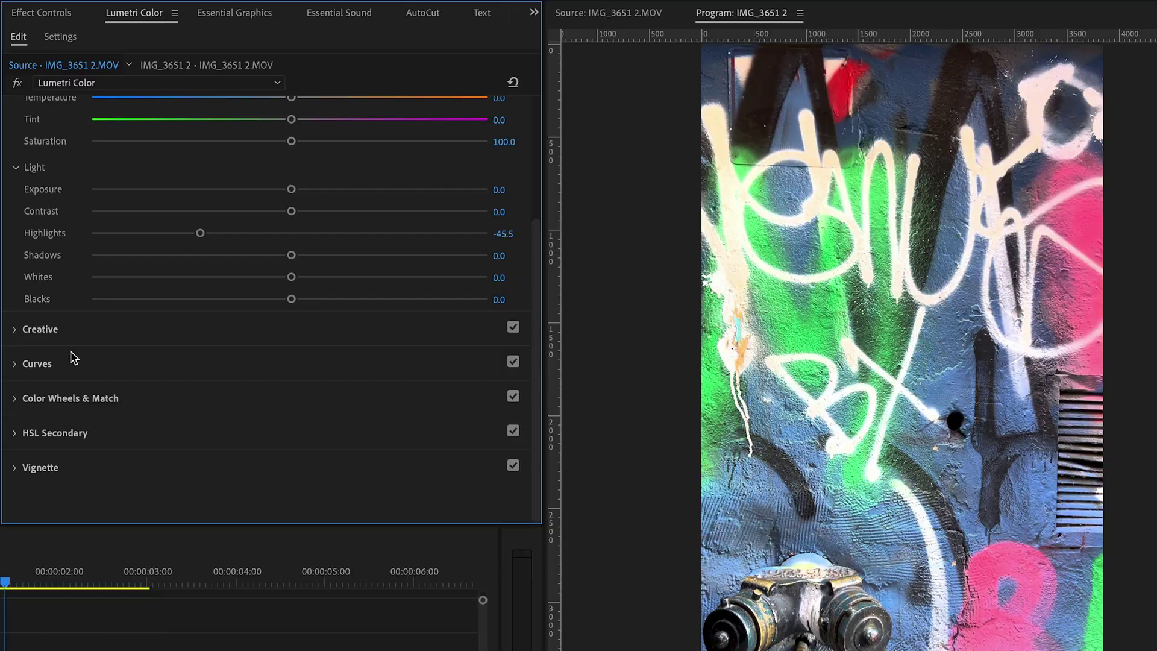
left_click(15, 363)
left_click(130, 360)
left_click_drag(130, 360, 131, 361)
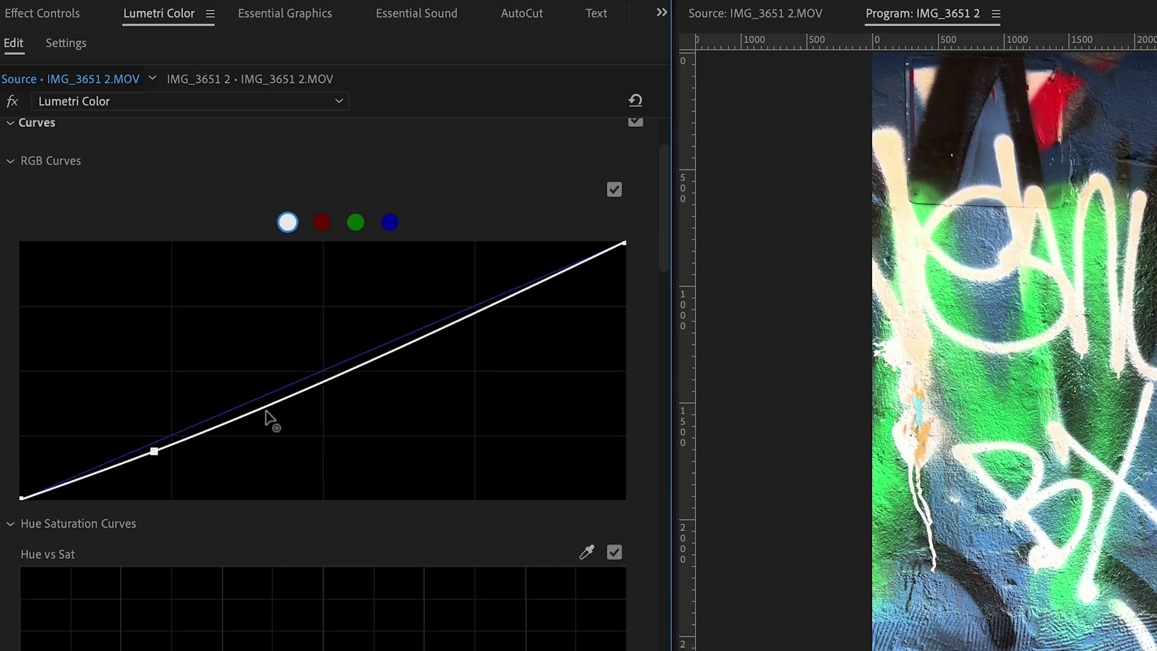
left_click_drag(344, 367, 354, 355)
scroll(178, 227, "up", 1)
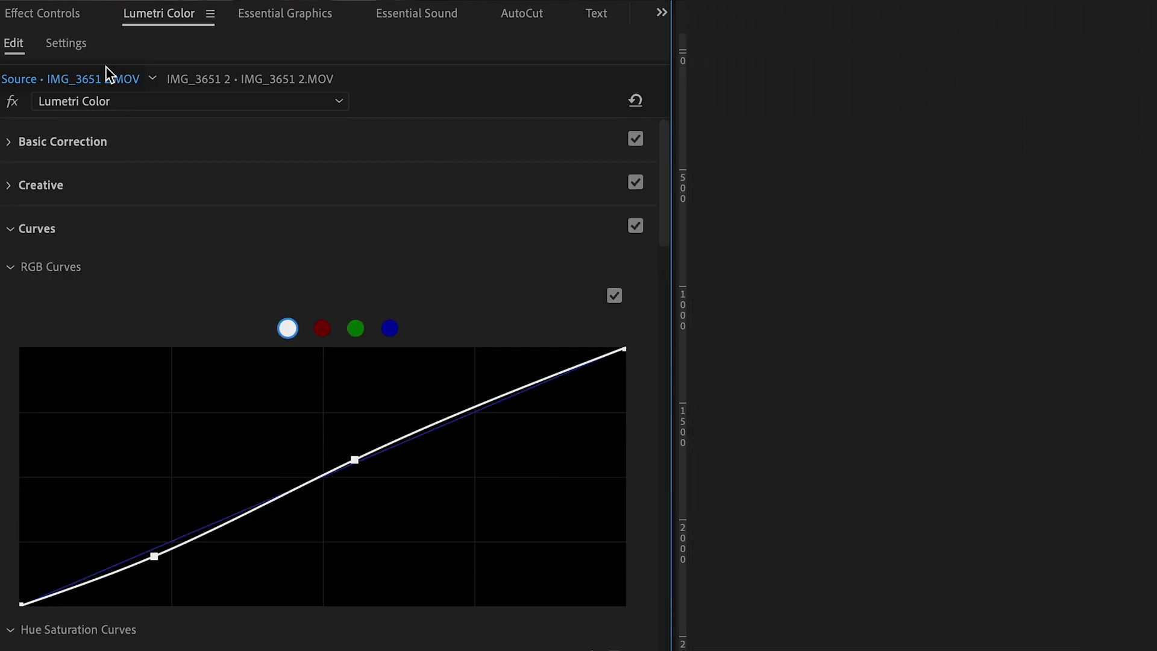
- Go back to the Lumetri Settings tab, leaving Viewer Gamma on 1.96 (QuickTime)
left_click(67, 44)
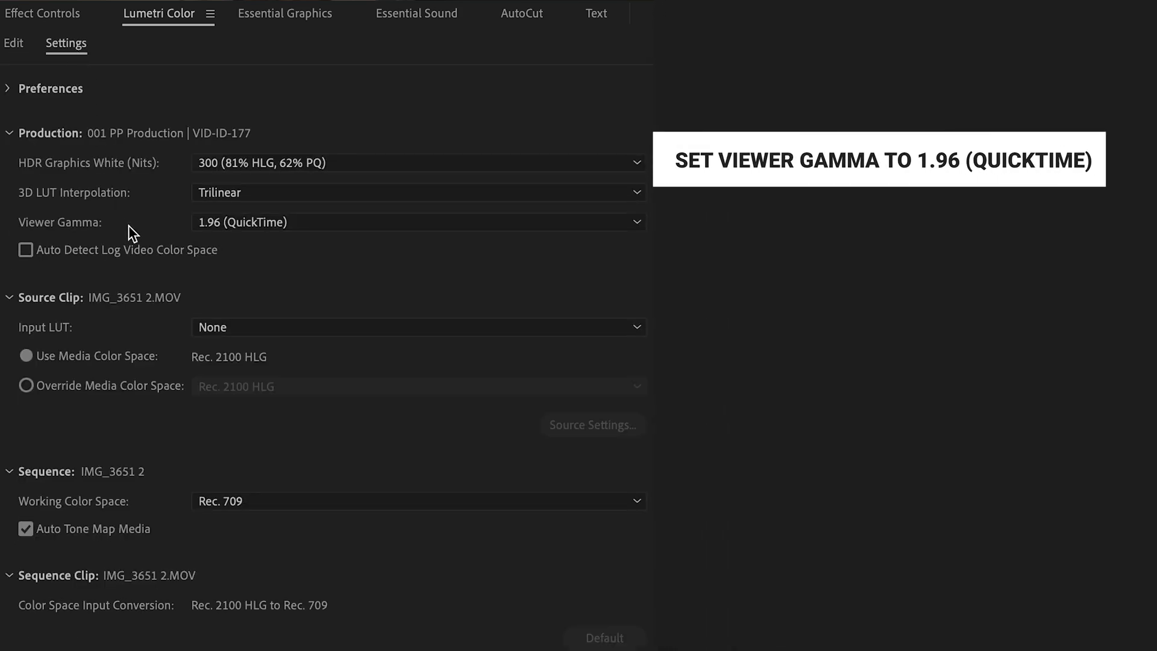
left_click(258, 219)
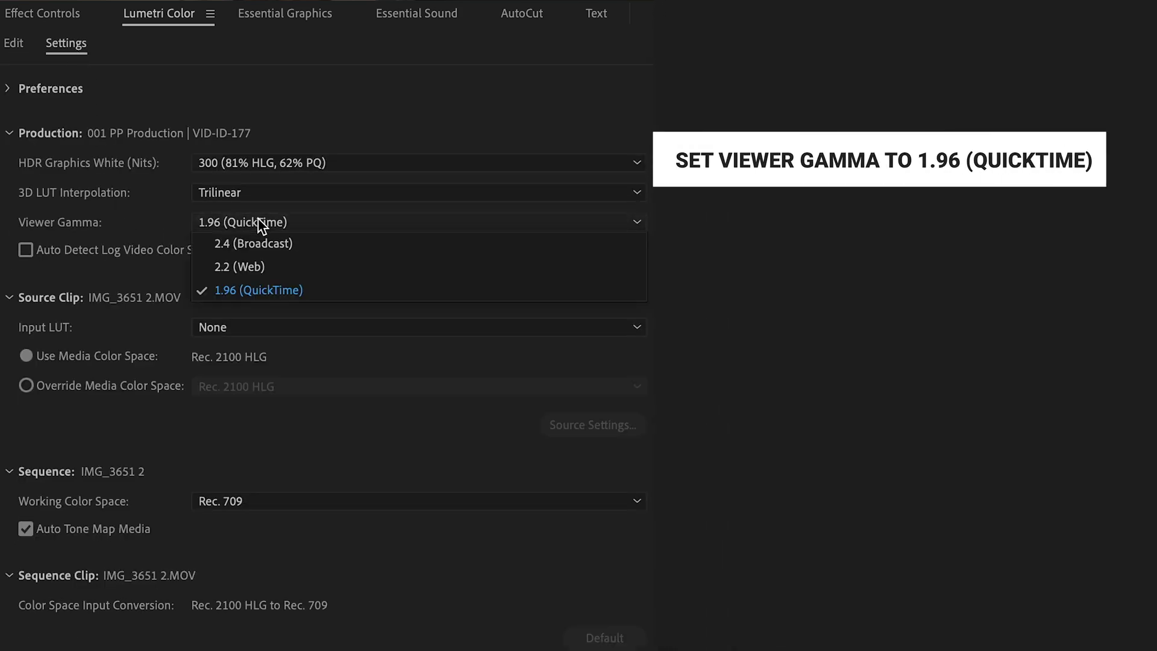
left_click(258, 219)
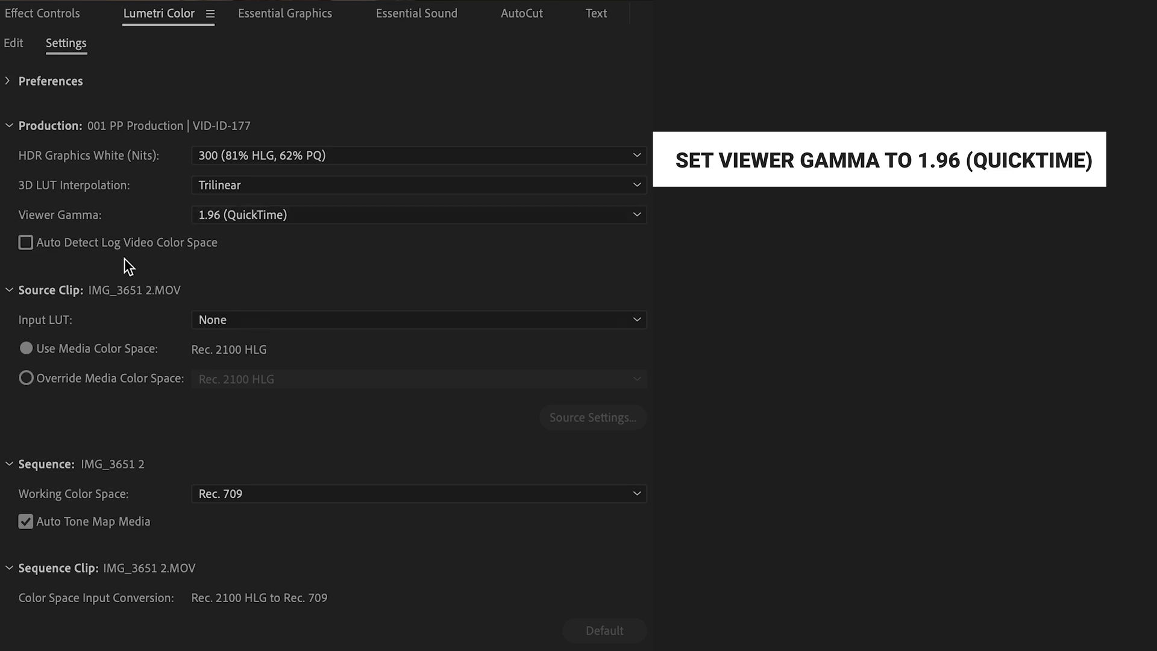
- Scroll through Lumetri Settings and confirm Highlight Saturation stays at its 1.0 maximum
scroll(131, 286, "down", 1)
scroll(132, 286, "down", 1)
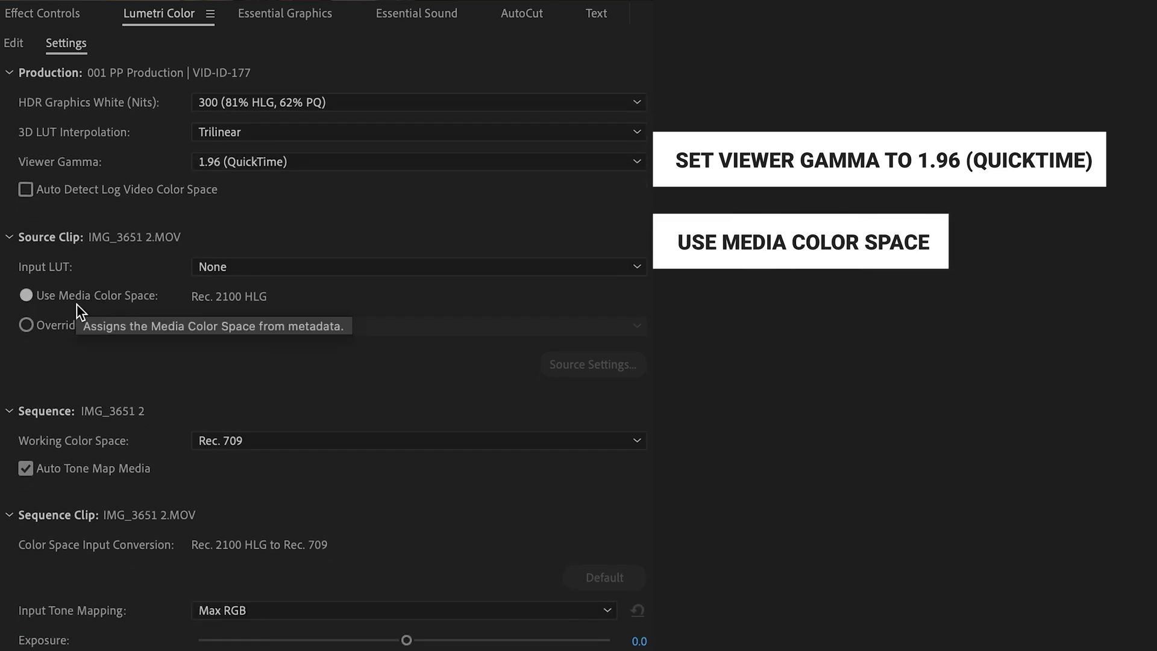
scroll(80, 303, "down", 1)
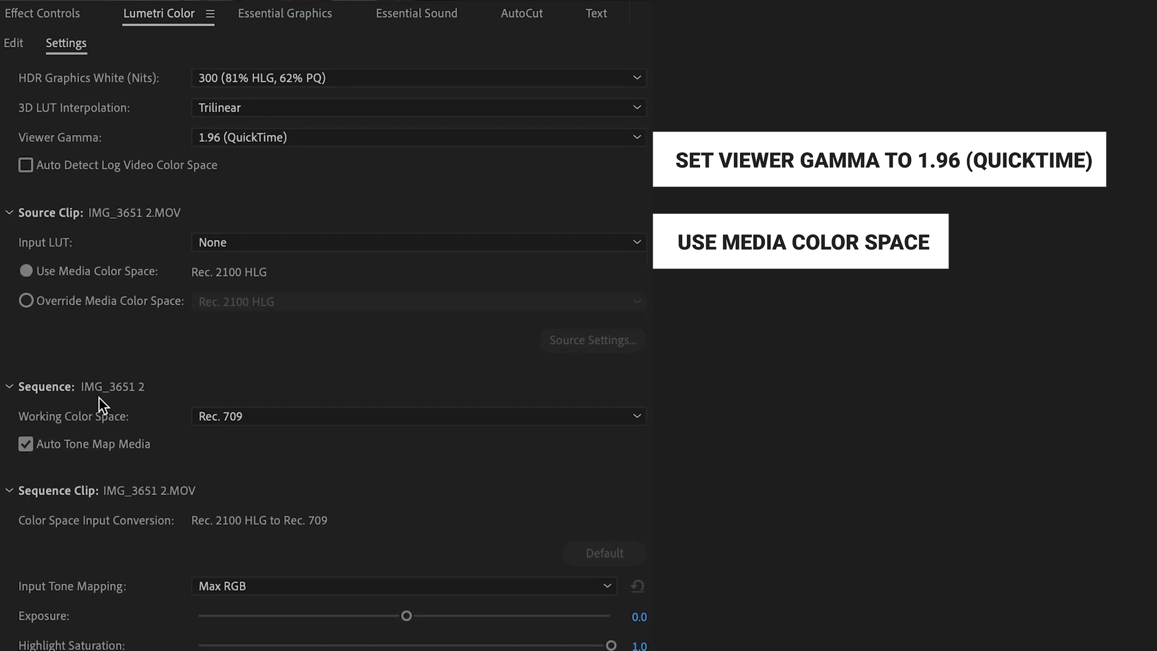
scroll(98, 397, "down", 2)
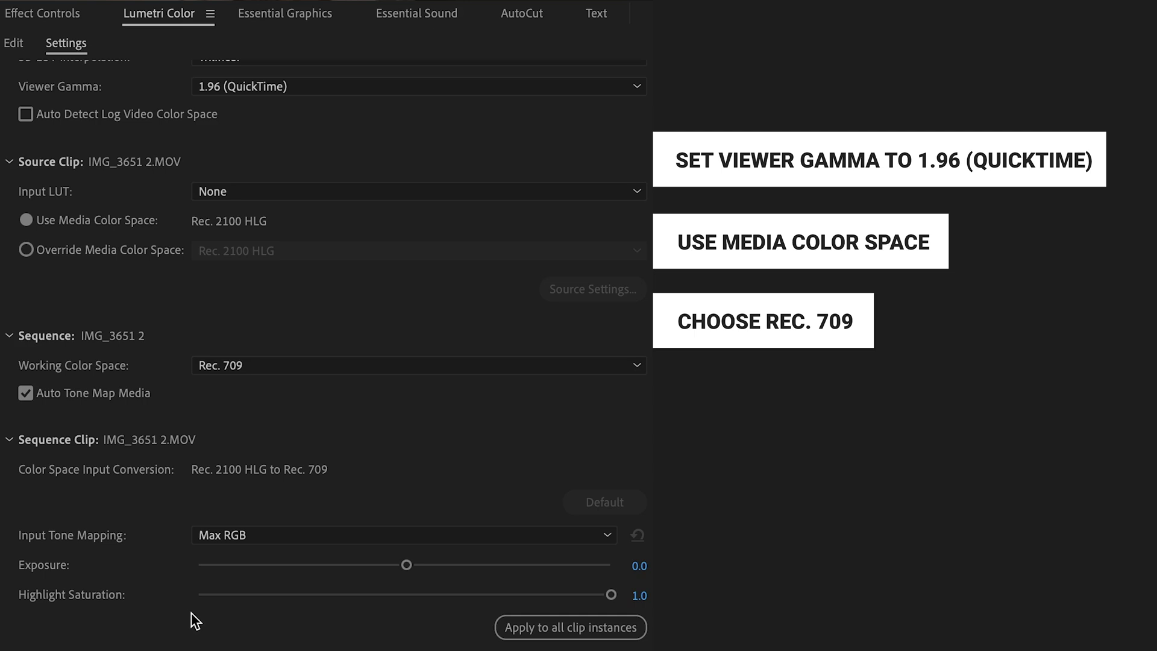
left_click(610, 595)
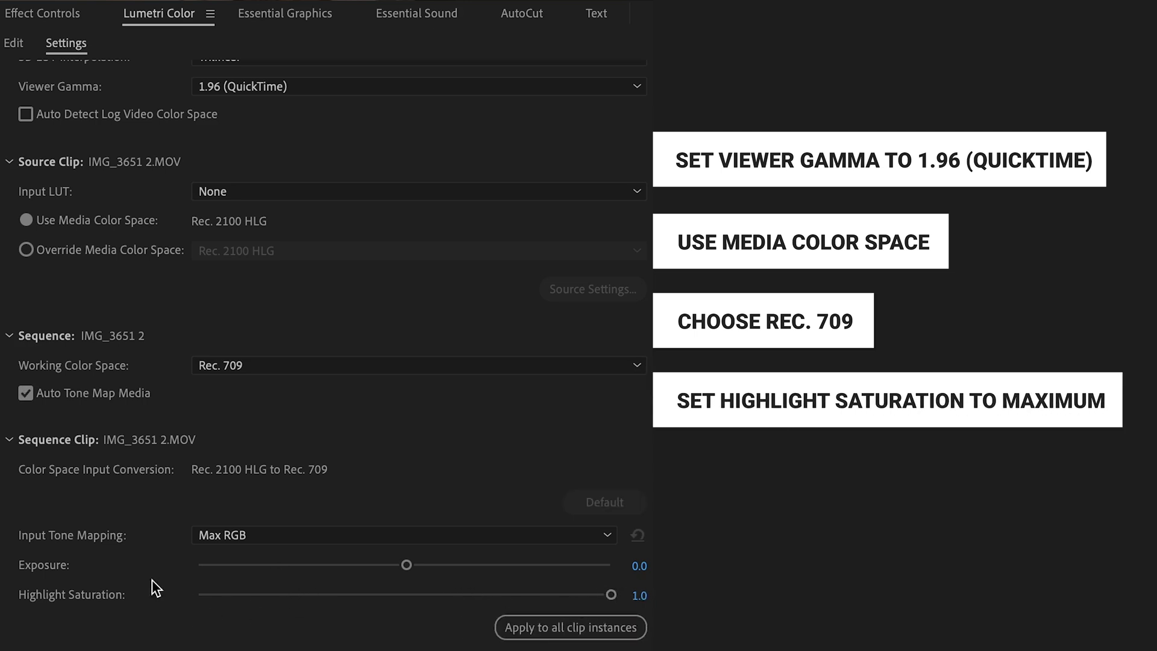
scroll(118, 577, "up", 3)
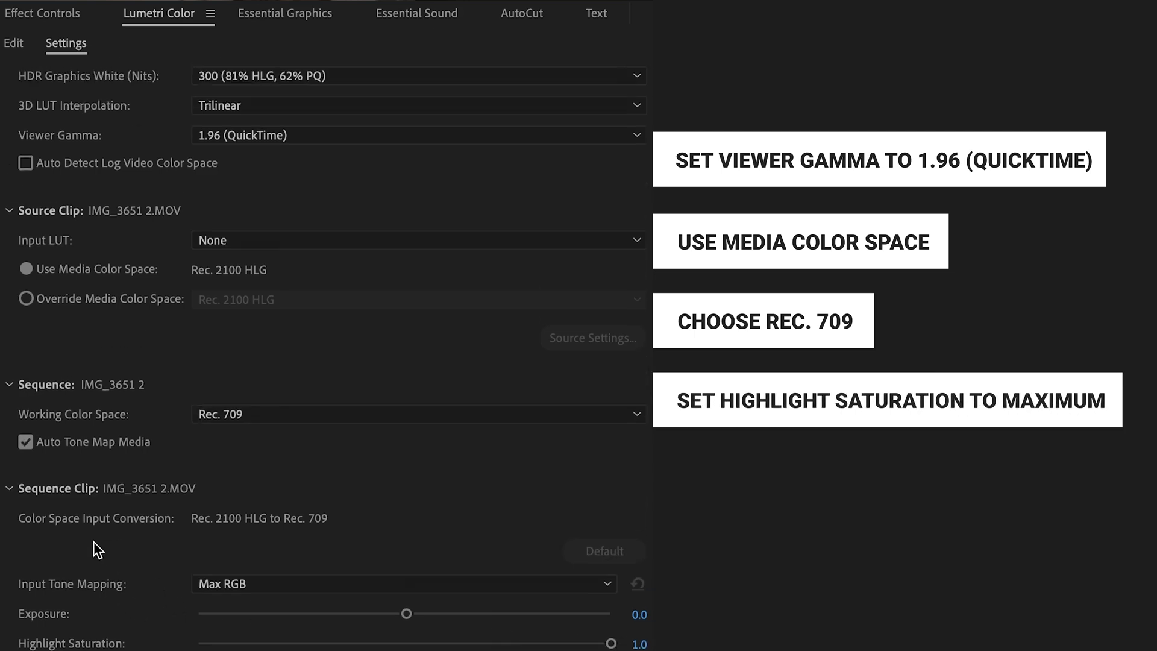
left_click(425, 124)
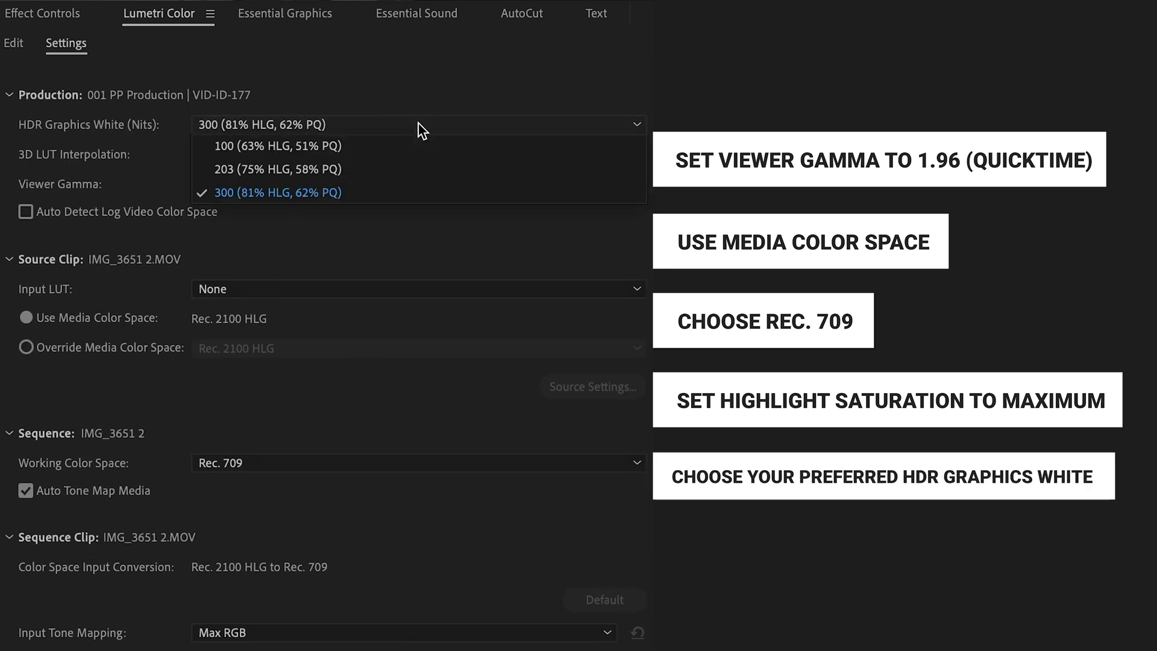
left_click(408, 175)
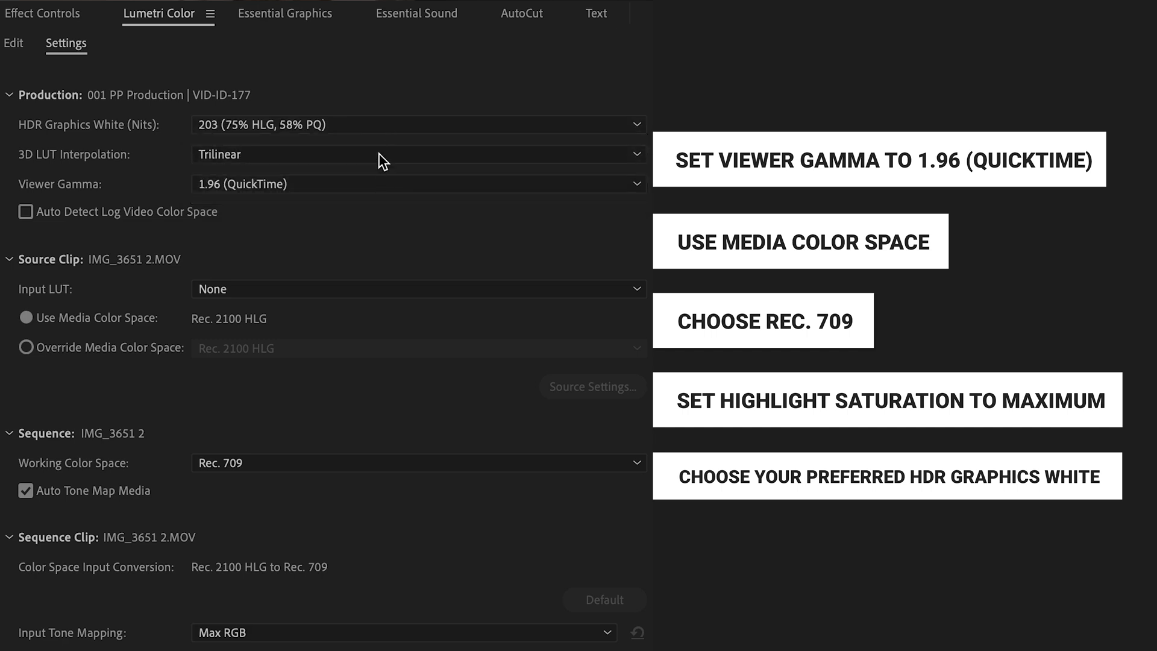
left_click(371, 125)
left_click(360, 176)
left_click(360, 127)
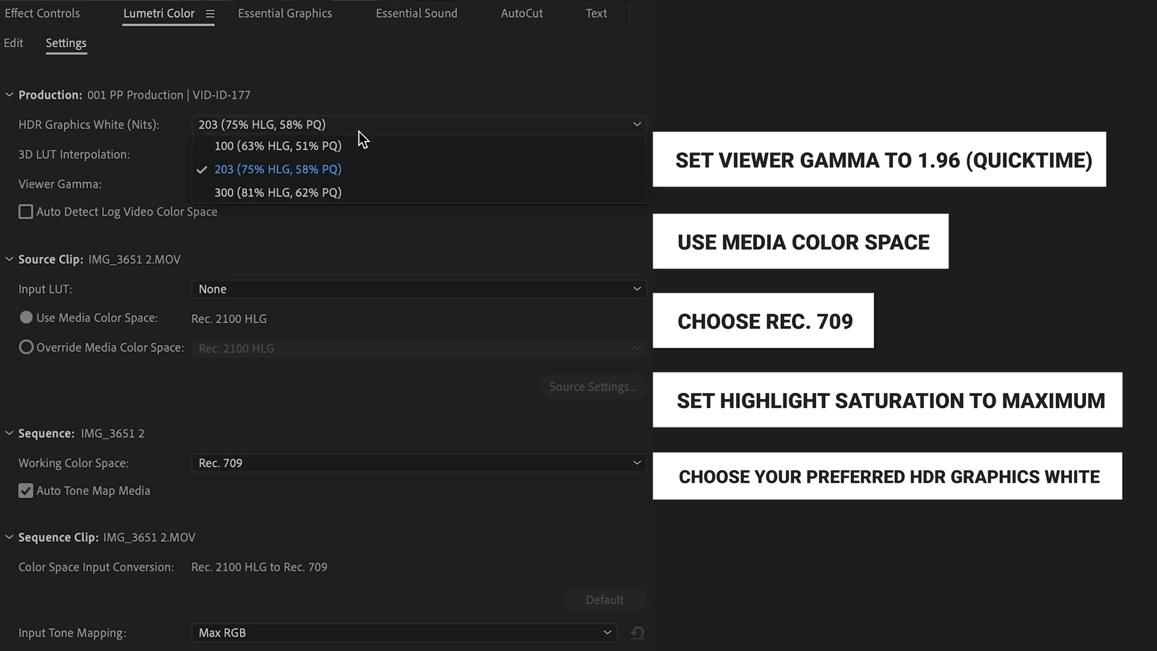
left_click(350, 186)
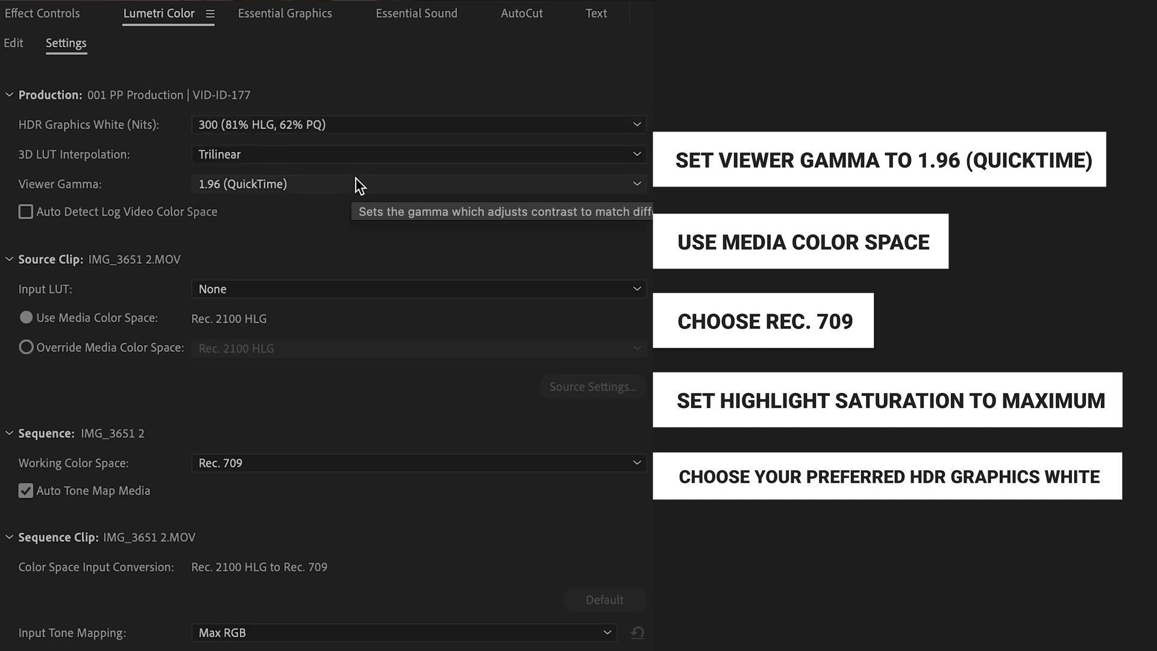